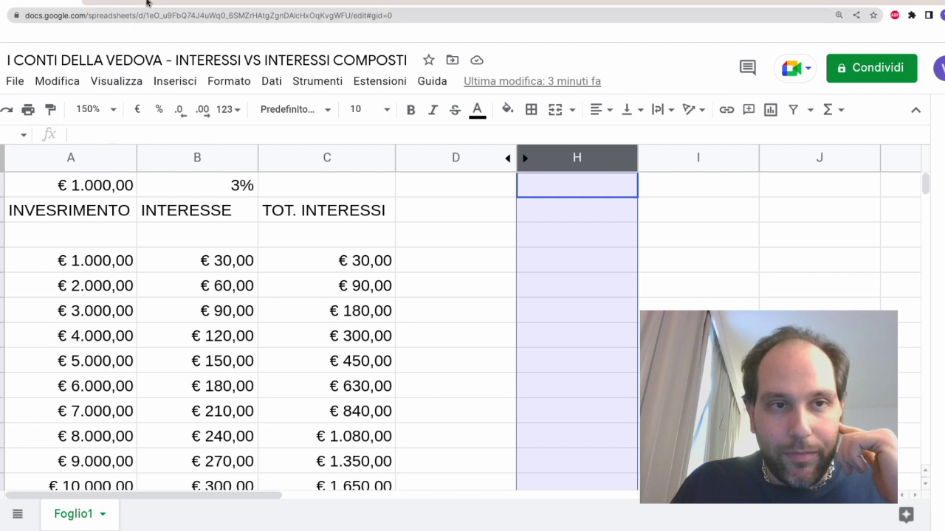
- Examine the interest rate and the first three rows of investment, interest and total interest in columns A to C
click(101, 263)
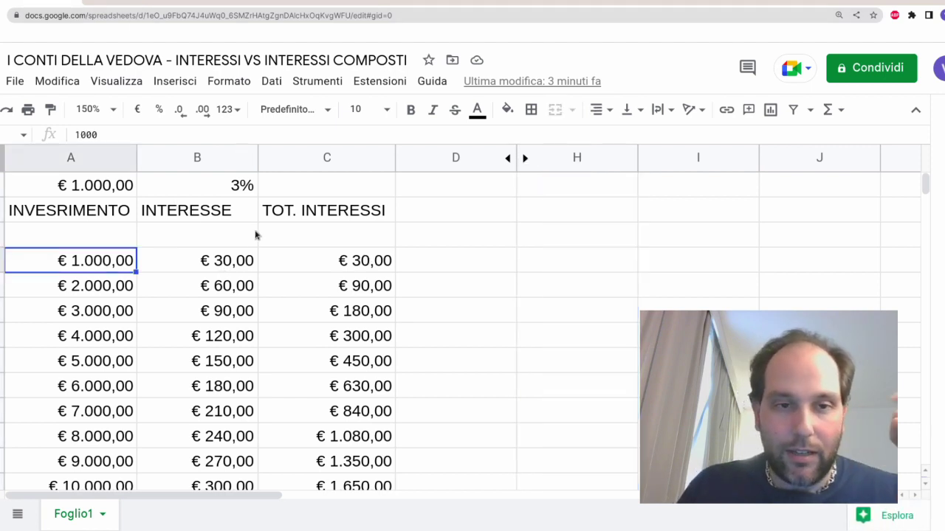
click(228, 189)
click(225, 262)
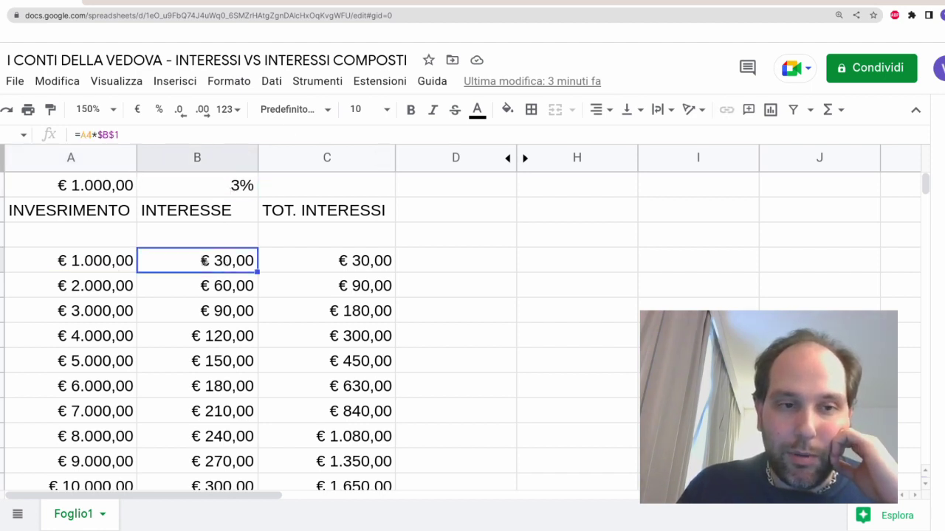
click(86, 291)
click(207, 289)
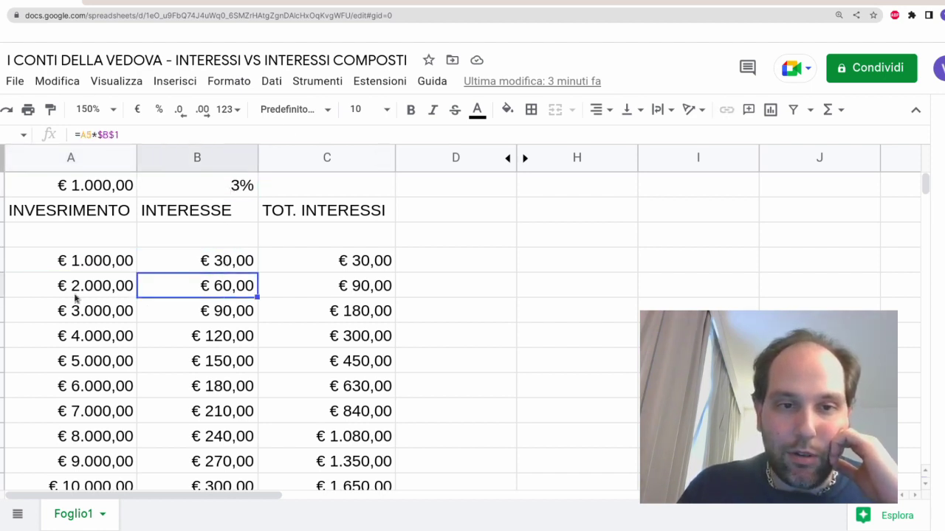
click(85, 317)
click(230, 313)
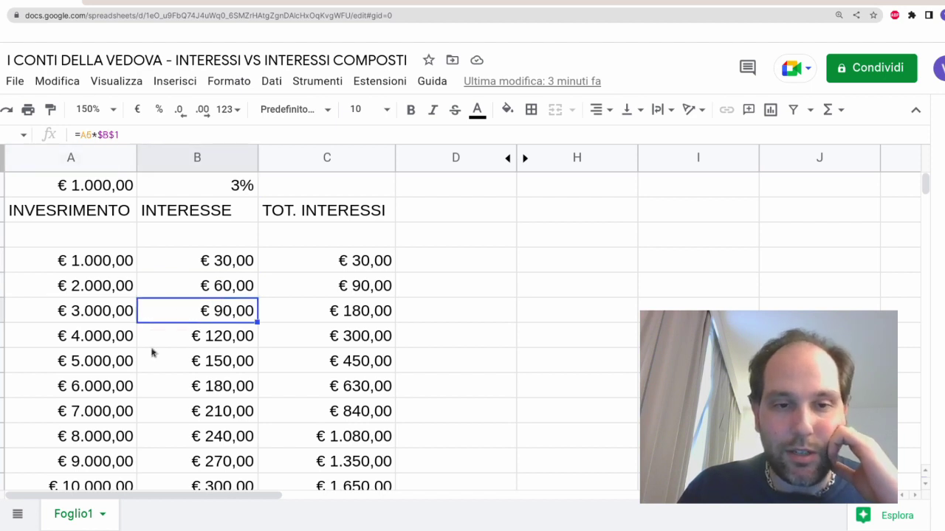
drag(325, 264, 327, 308)
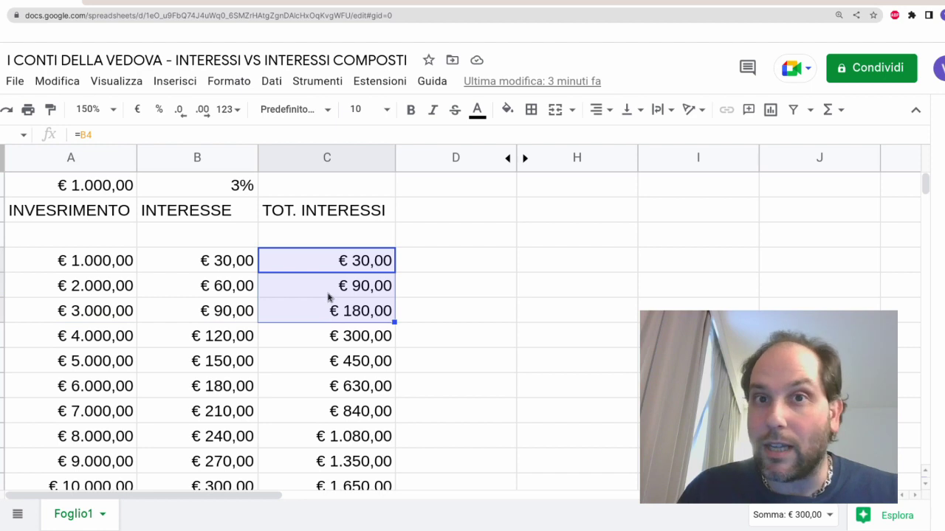
click(328, 295)
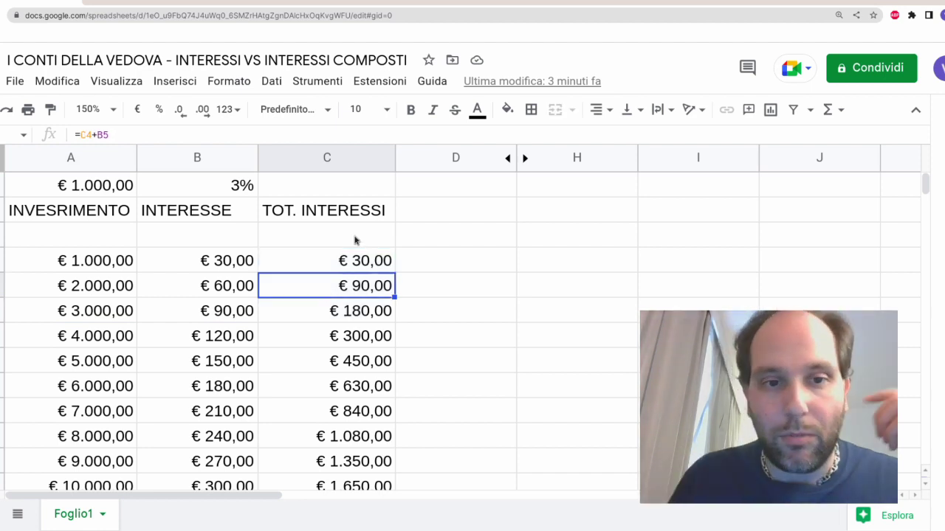
click(333, 259)
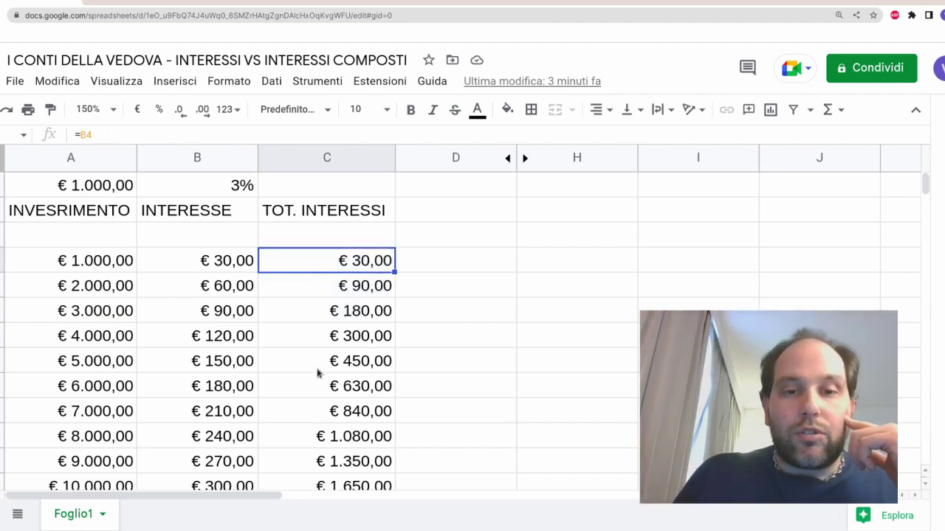
- Inspect the final row's investment, yearly interest and total interest in the simple-interest table
scroll(318, 373, down, 1)
scroll(317, 373, down, 7)
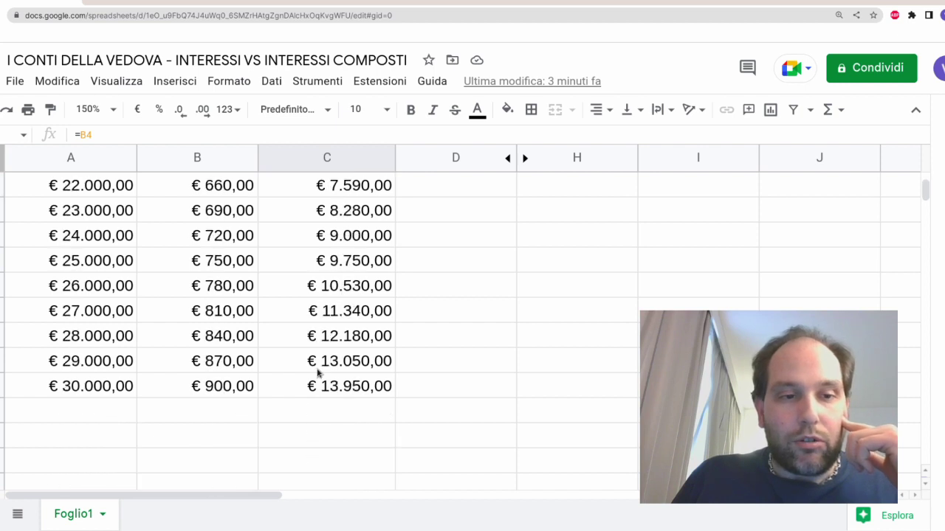
click(83, 387)
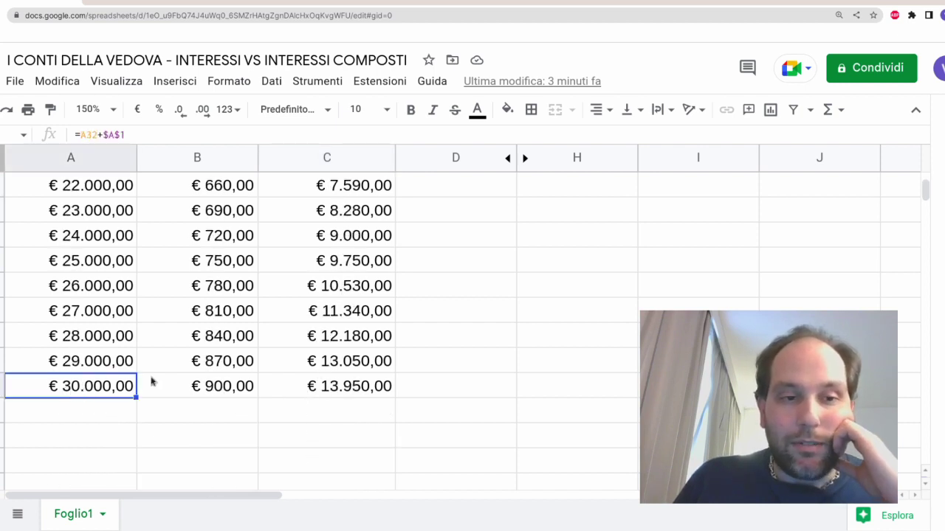
click(193, 389)
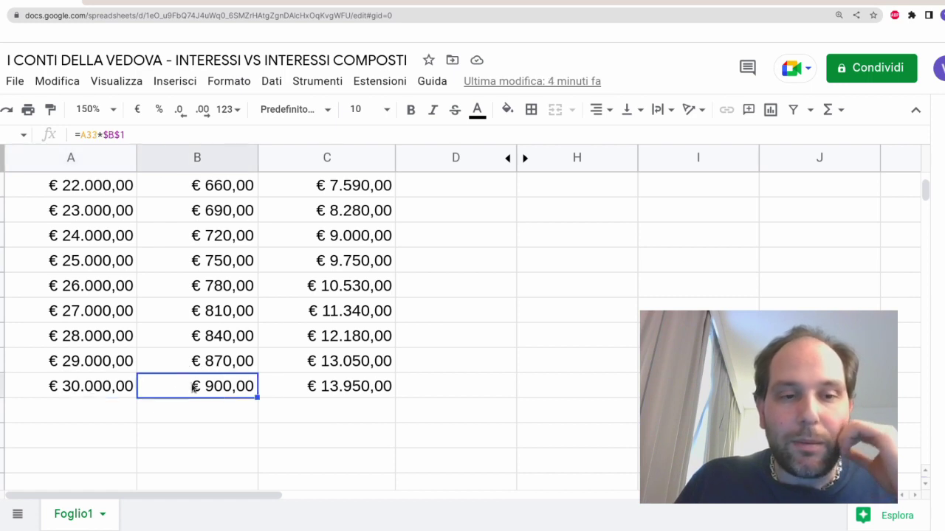
click(300, 392)
scroll(291, 366, up, 8)
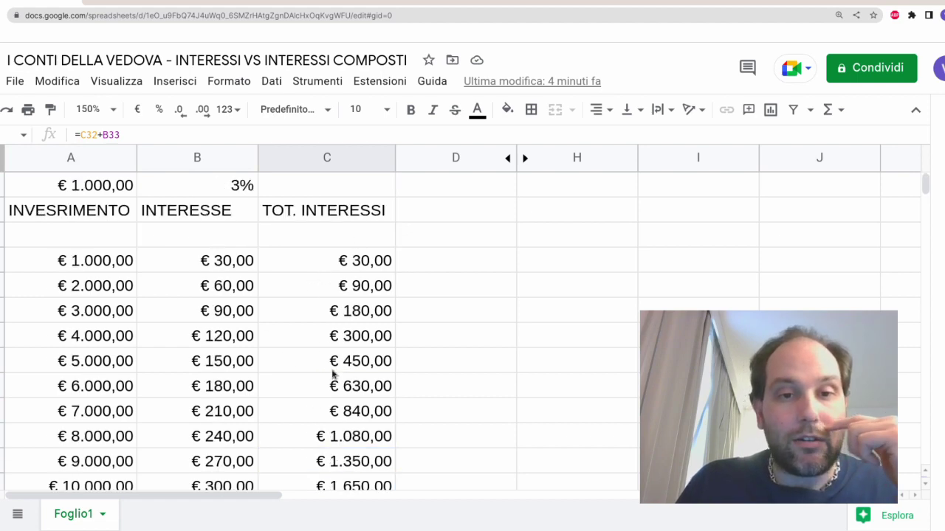
- Review how the invested amounts and total interest grow from the early rows to the table's last row
scroll(332, 375, down, 6)
scroll(332, 375, down, 3)
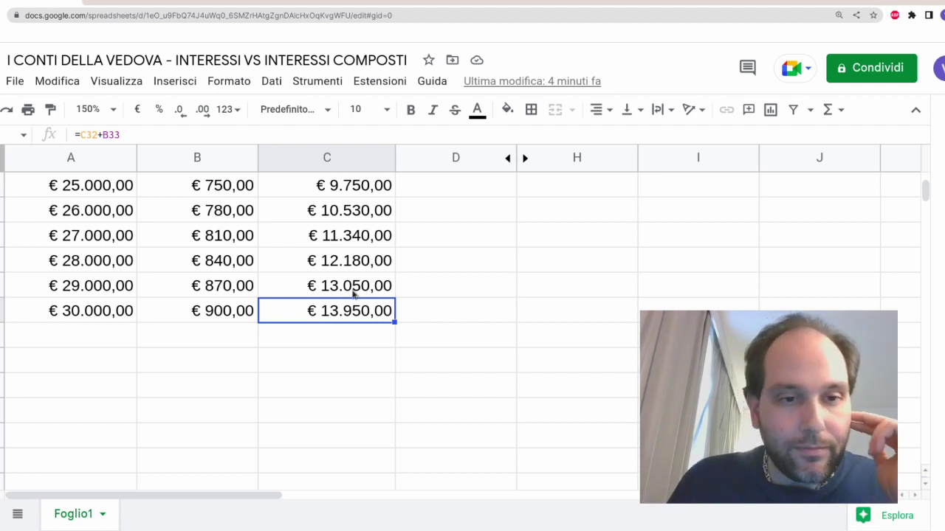
scroll(356, 315, up, 7)
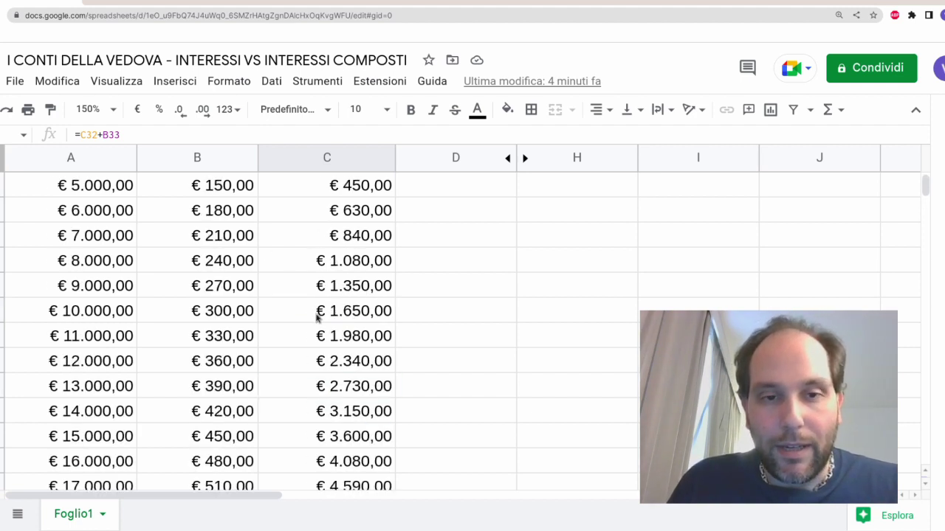
scroll(316, 317, down, 8)
scroll(315, 317, up, 3)
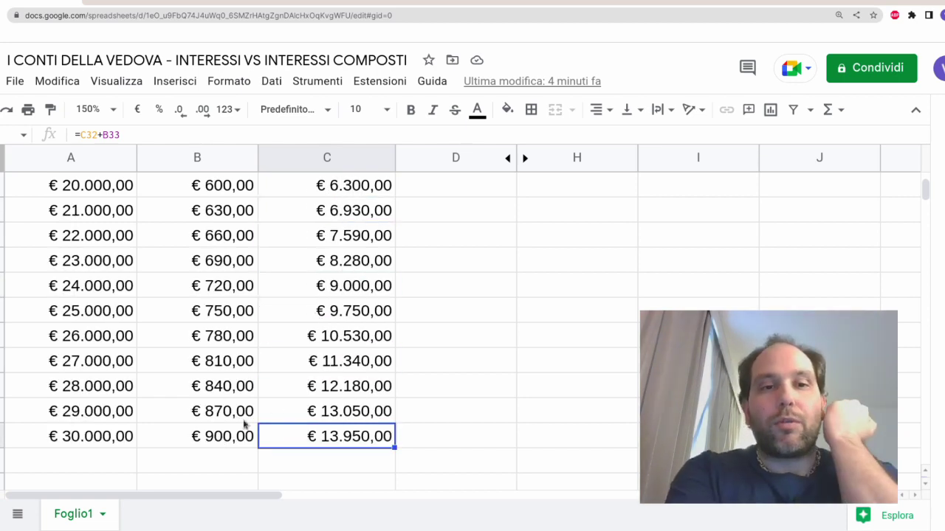
click(89, 437)
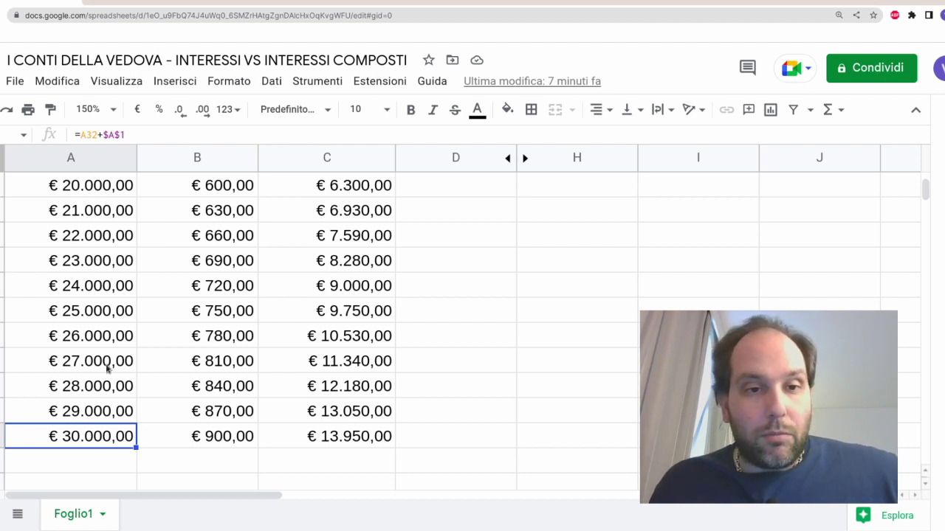
scroll(129, 330, up, 3)
scroll(129, 329, up, 3)
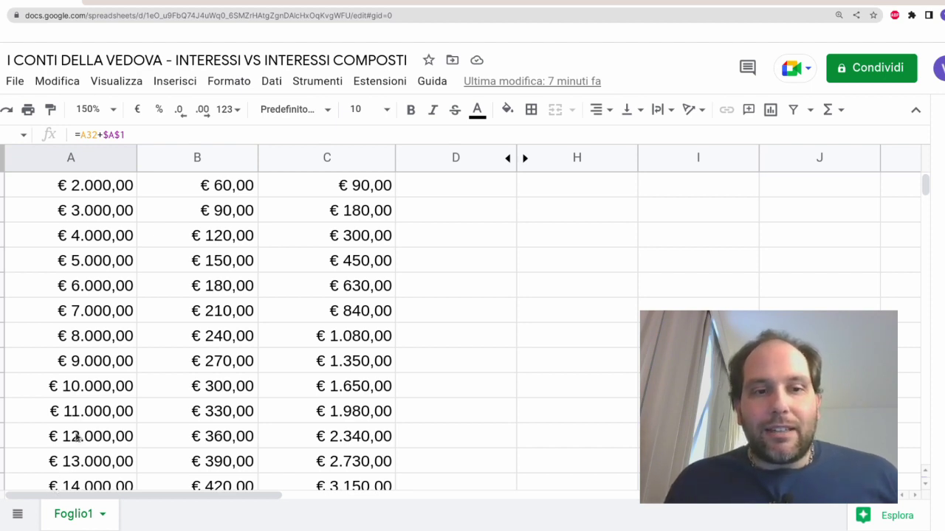
scroll(77, 436, down, 7)
scroll(76, 437, up, 3)
scroll(76, 436, down, 2)
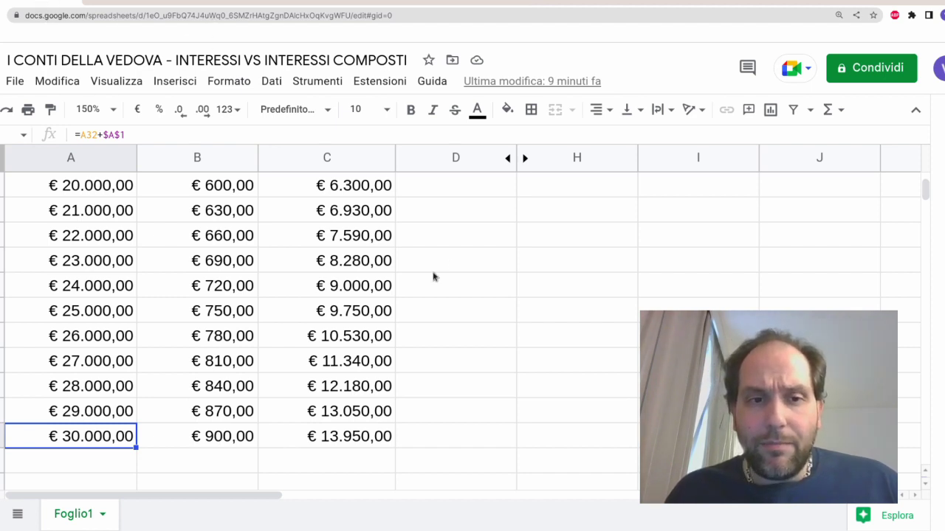
- Unhide columns E to G and inspect the first compound-interest capital and interest cells
click(519, 159)
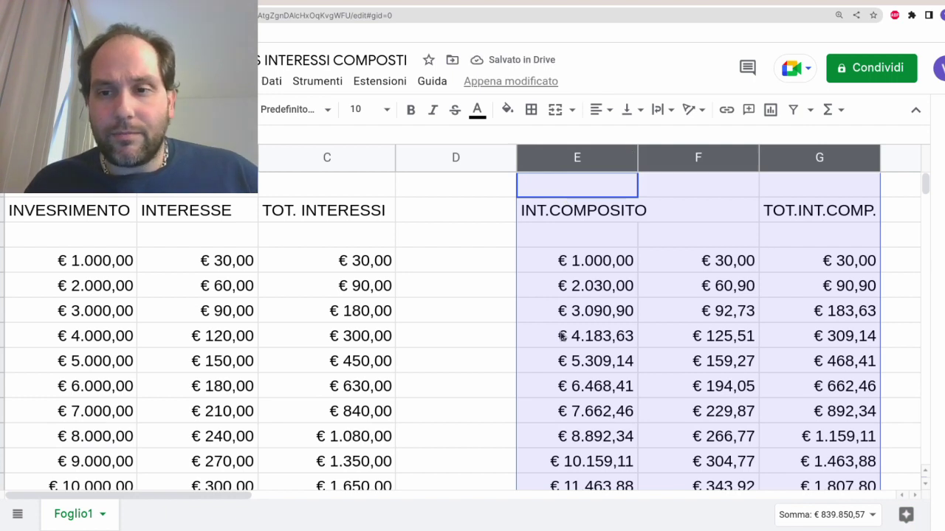
click(577, 263)
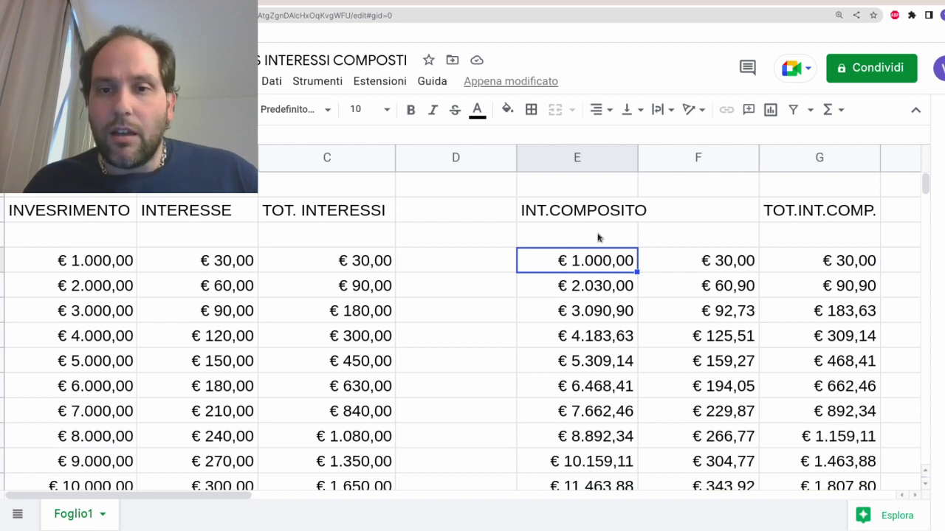
click(693, 261)
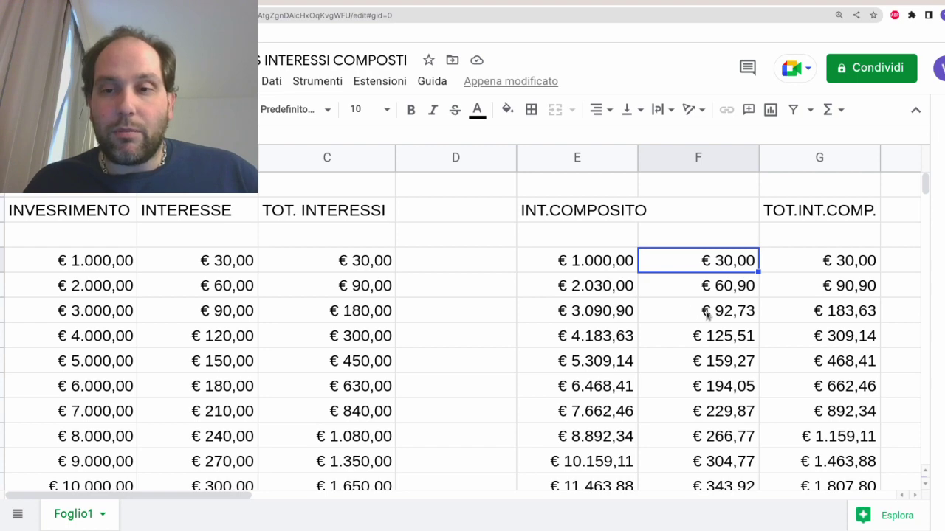
- Compare the last-row investment and total interest of the simple-interest table with the compound-interest columns
scroll(707, 314, down, 1)
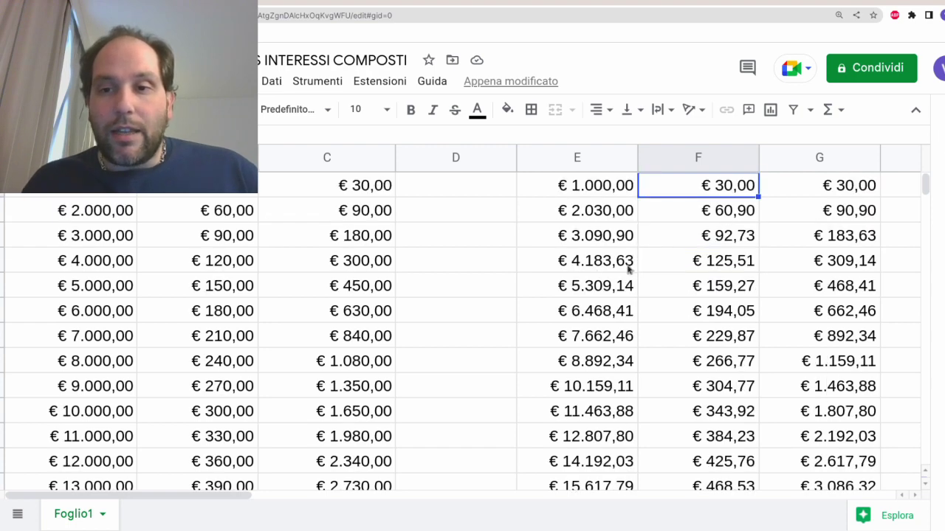
scroll(627, 269, down, 8)
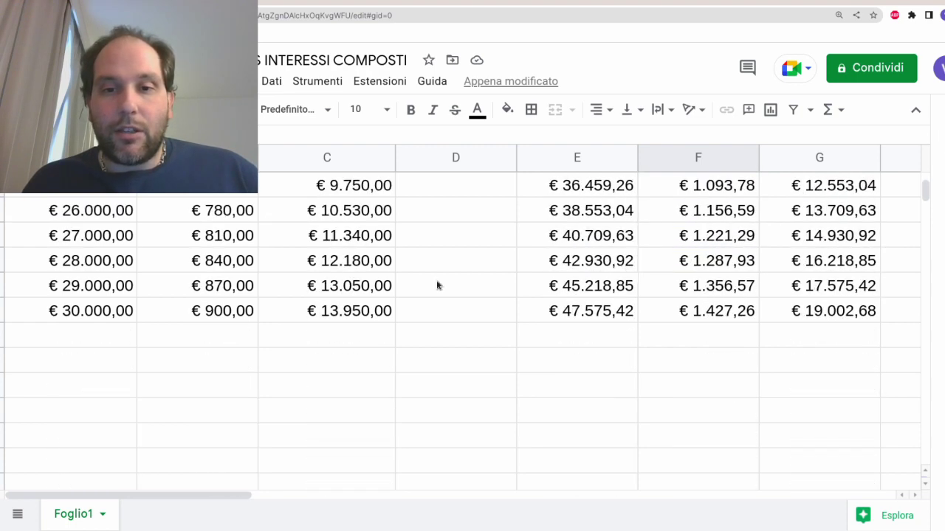
click(102, 316)
click(569, 316)
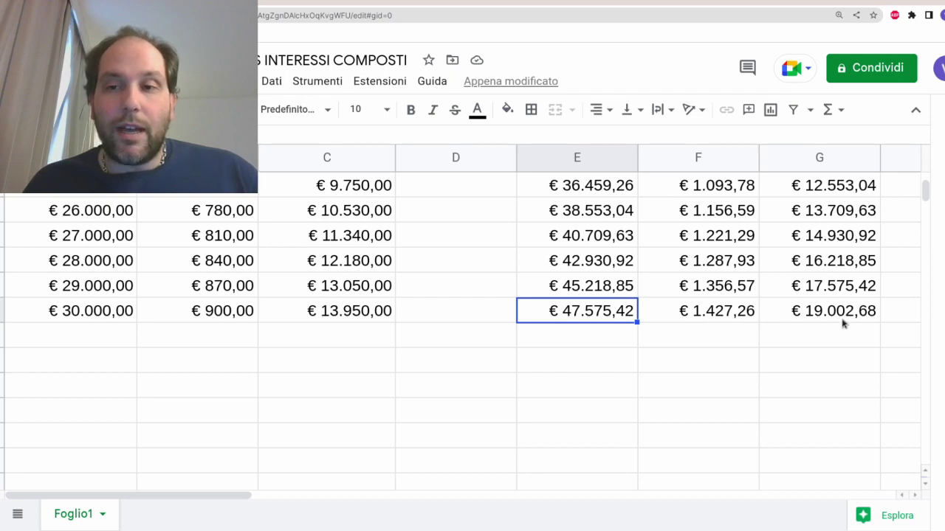
scroll(843, 322, up, 10)
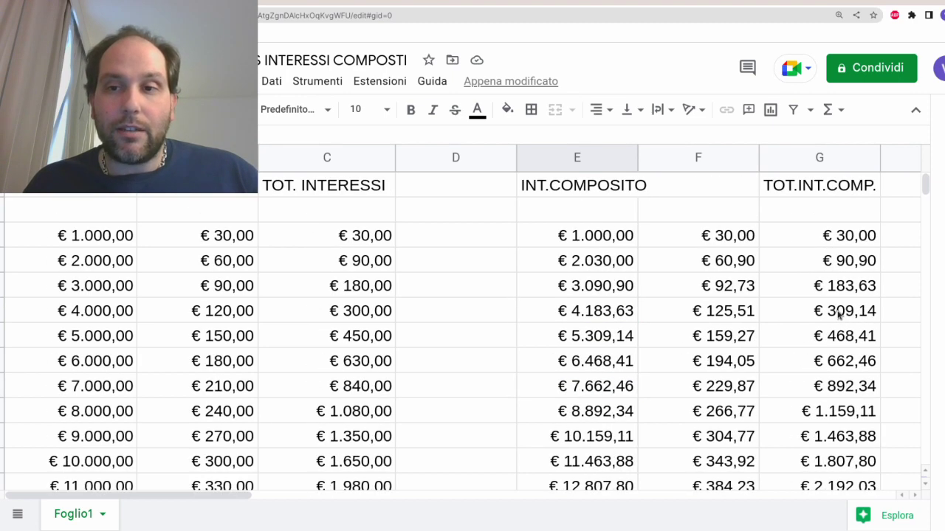
scroll(839, 315, down, 10)
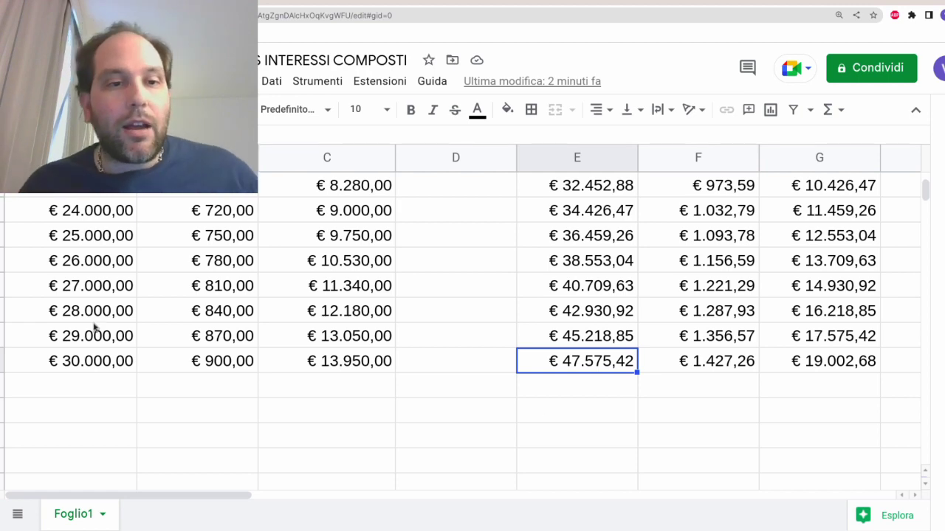
scroll(265, 415, up, 10)
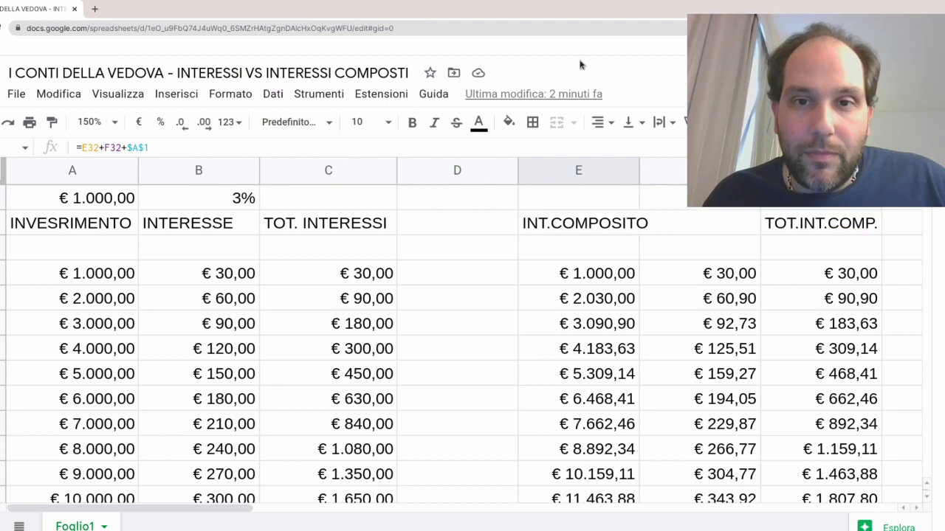
- Set the yearly investment in cell A1 to 1800
click(106, 204)
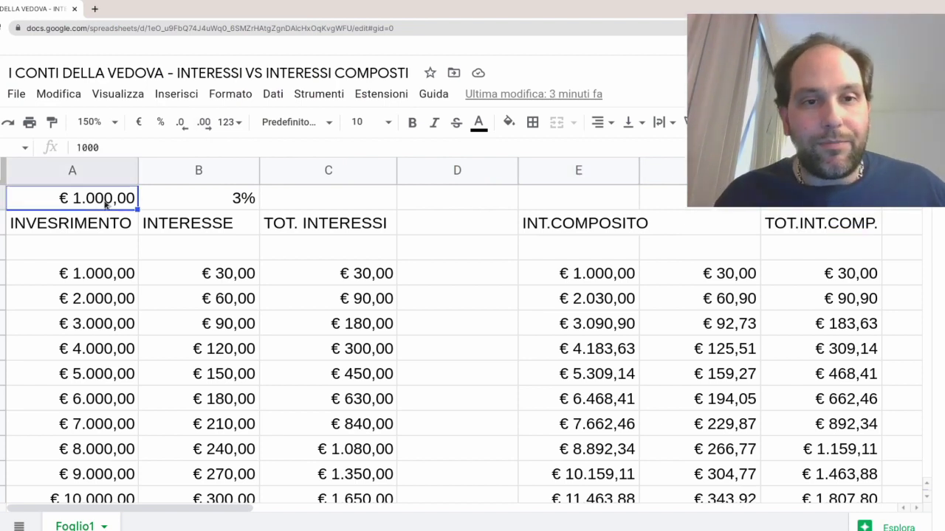
click(240, 208)
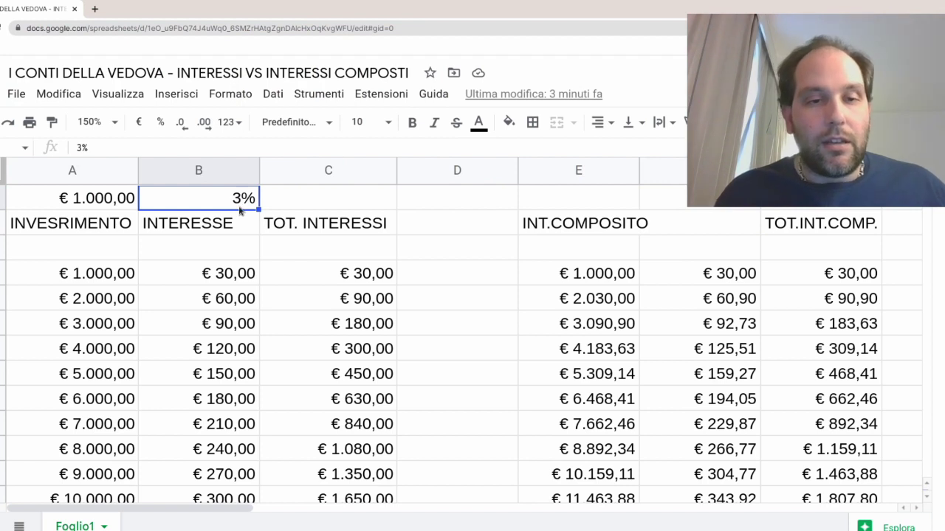
click(74, 199)
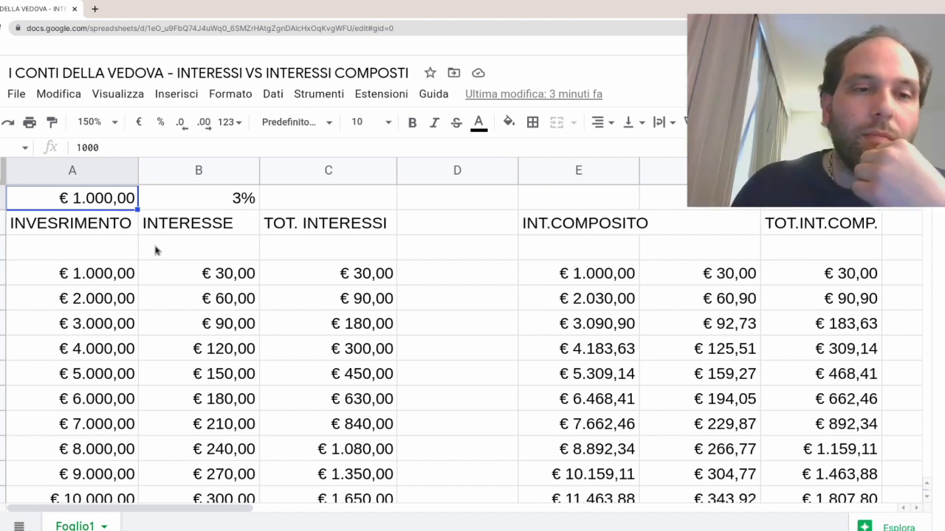
click(100, 275)
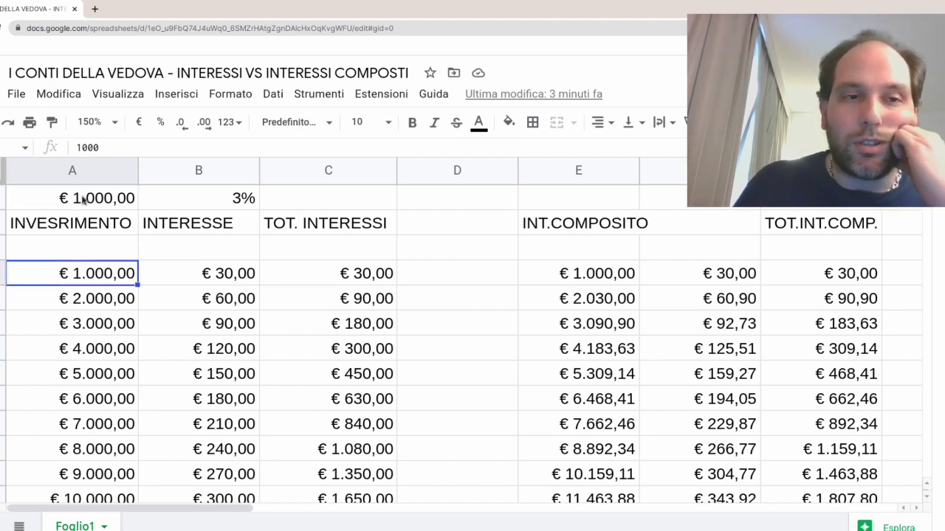
click(84, 200)
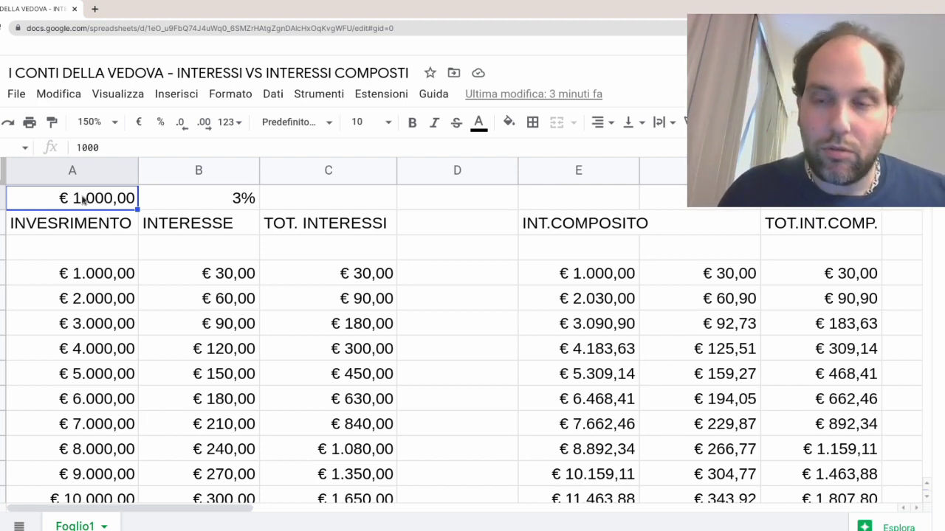
text(1800)
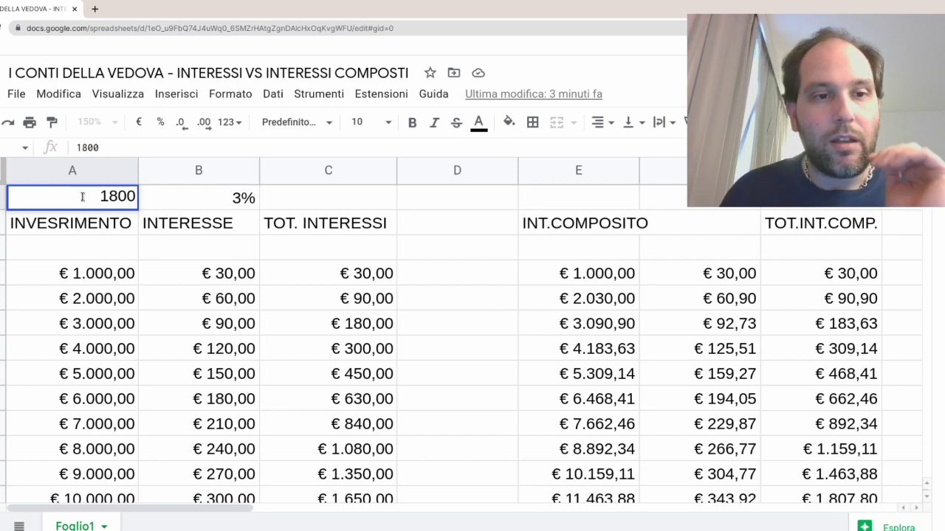
key(Return)
- Inspect the recalculated final-row investment and total simple interest in columns A and C
scroll(457, 347, down, 3)
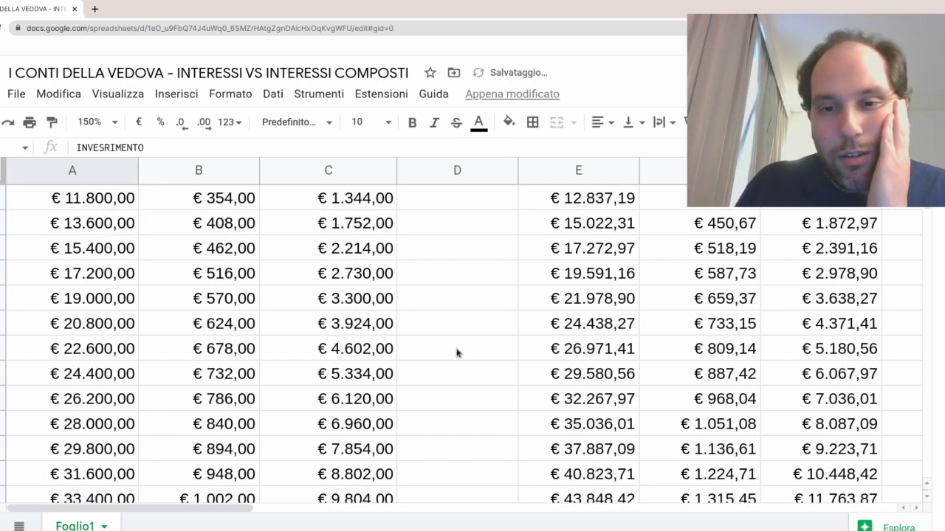
scroll(454, 348, down, 6)
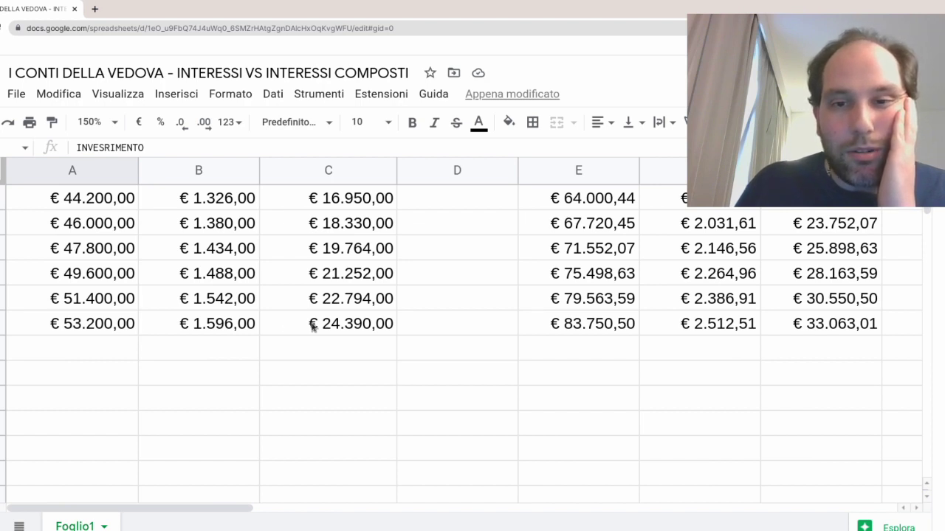
click(105, 325)
click(323, 329)
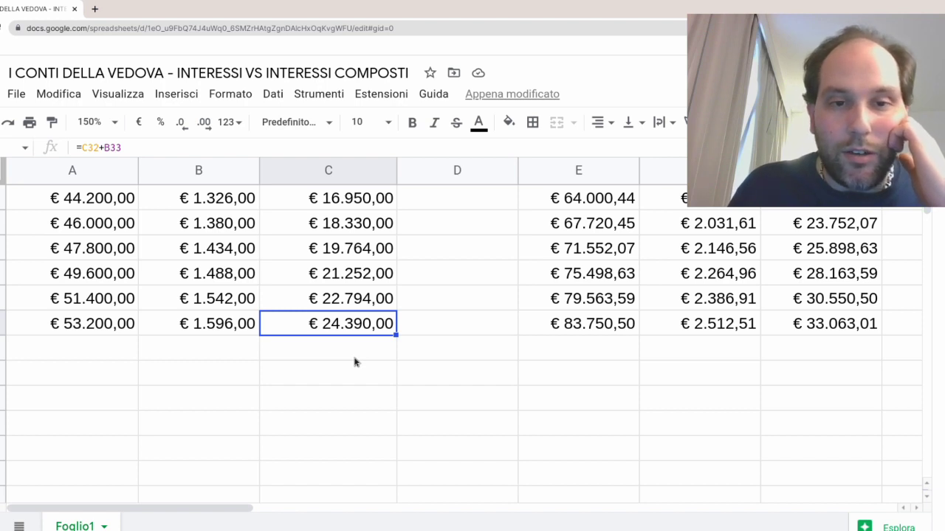
- Add the final simple-interest total and investment in cell D33 with the formula =C33+A33
click(432, 328)
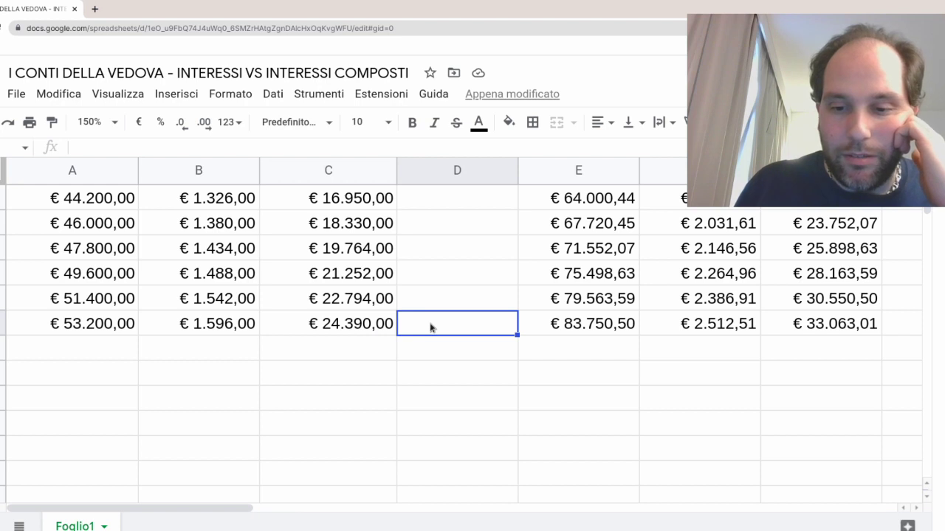
text(=)
click(357, 327)
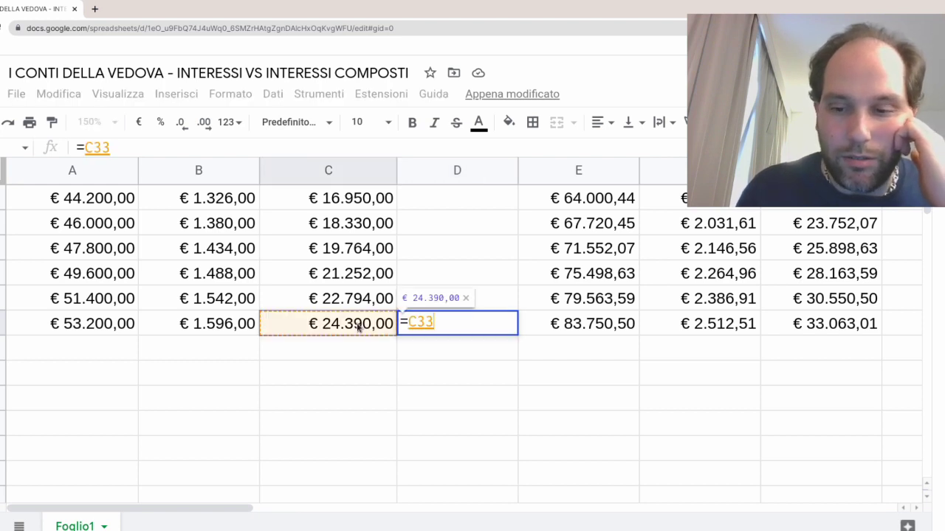
text(+)
click(99, 325)
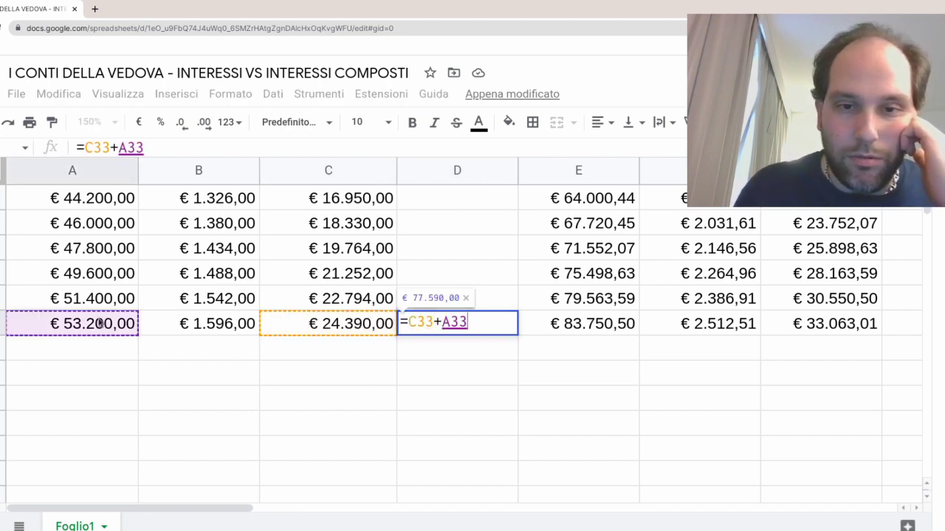
key(Return)
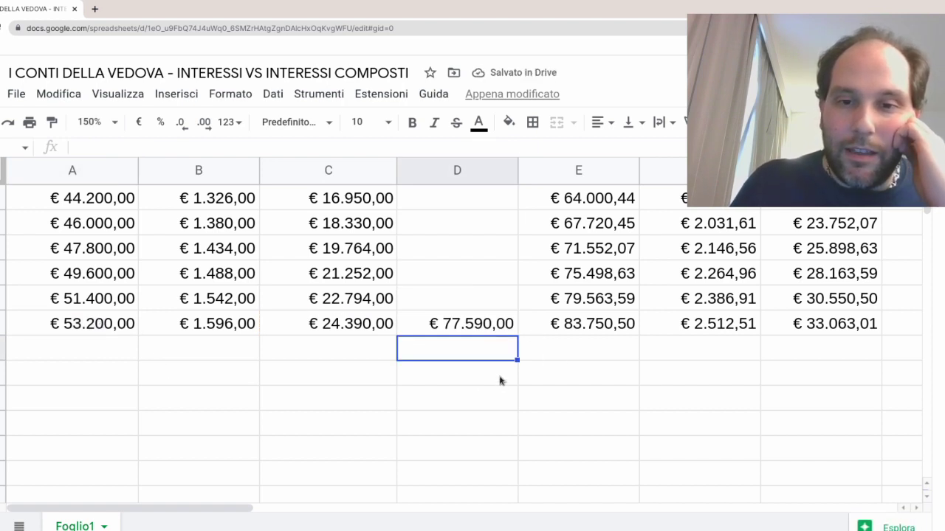
- Calculate the difference between the compound and simple final capital in cell E35 with =E33-D33
click(579, 384)
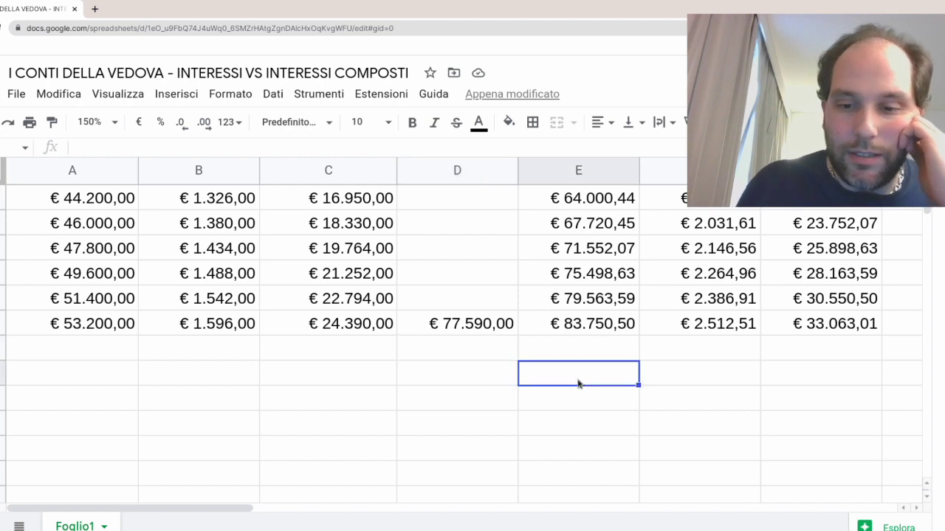
text(=)
click(562, 327)
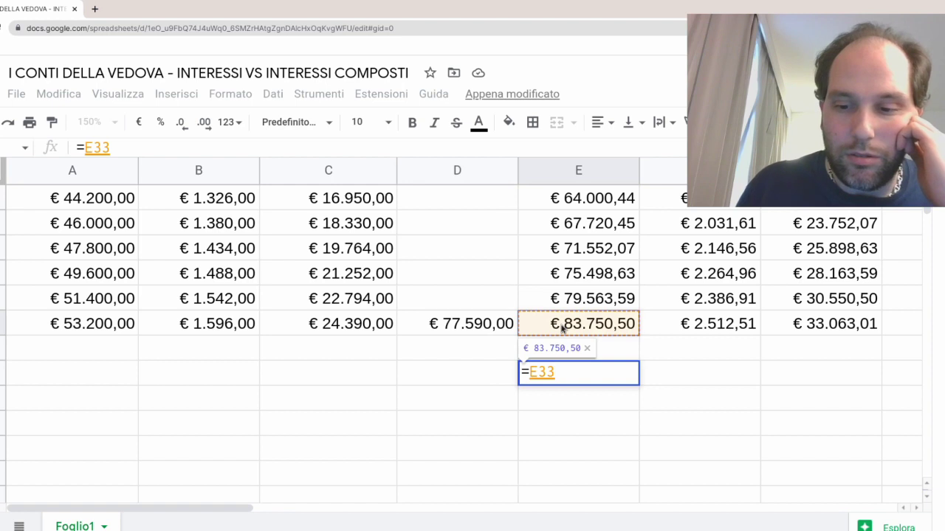
text(-)
click(450, 325)
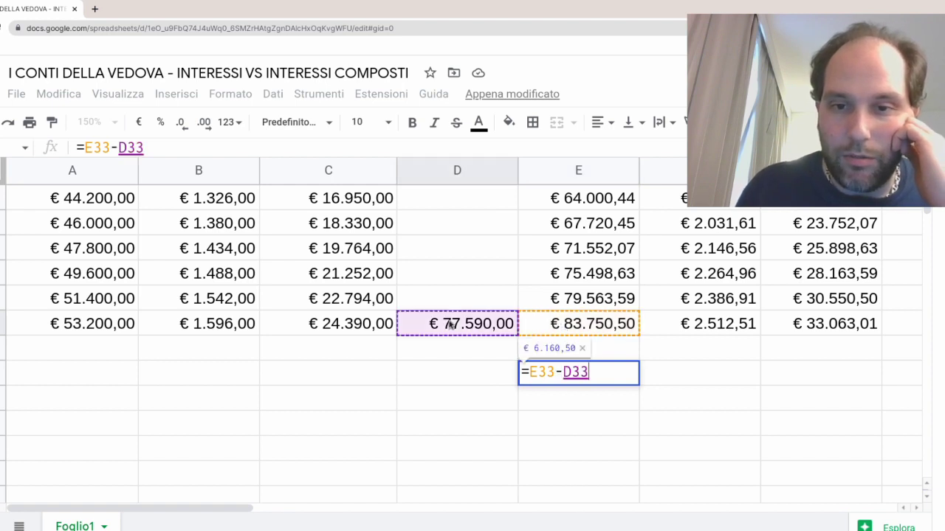
key(Return)
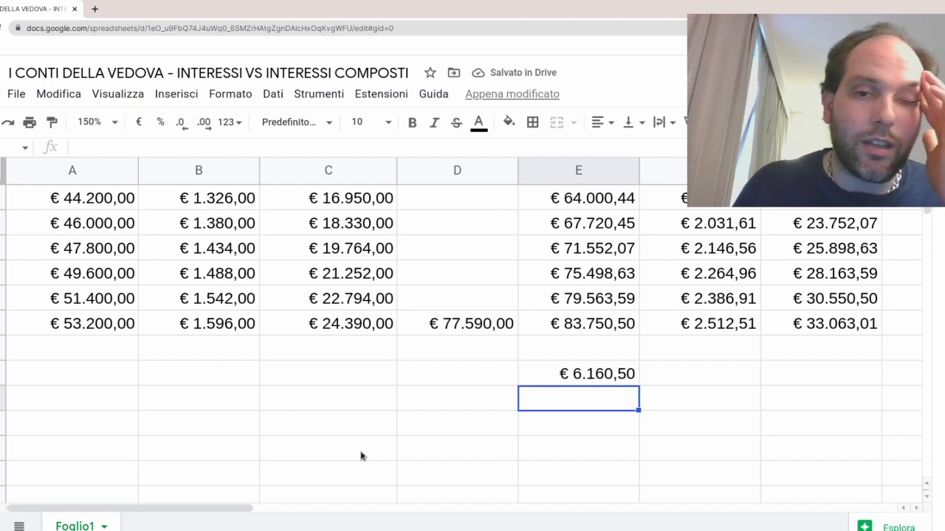
- Make the difference in cell E35 bold
click(553, 377)
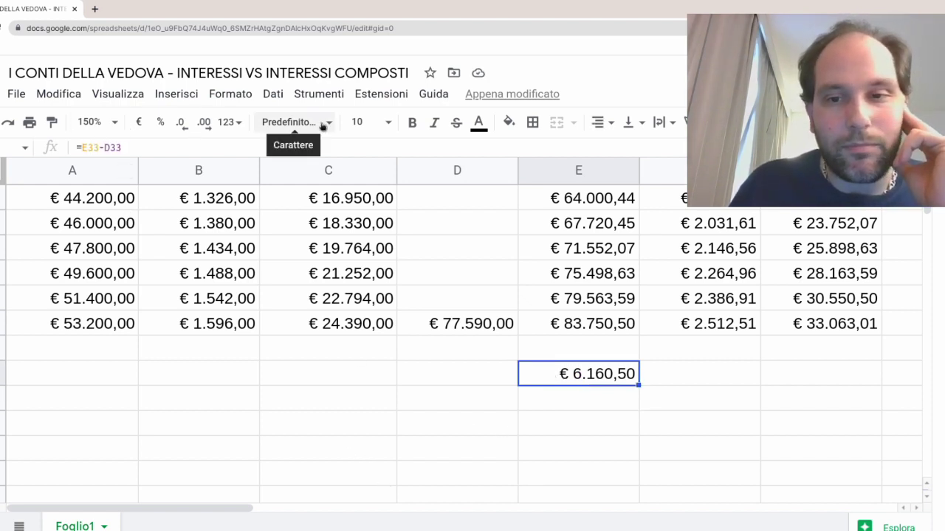
click(411, 121)
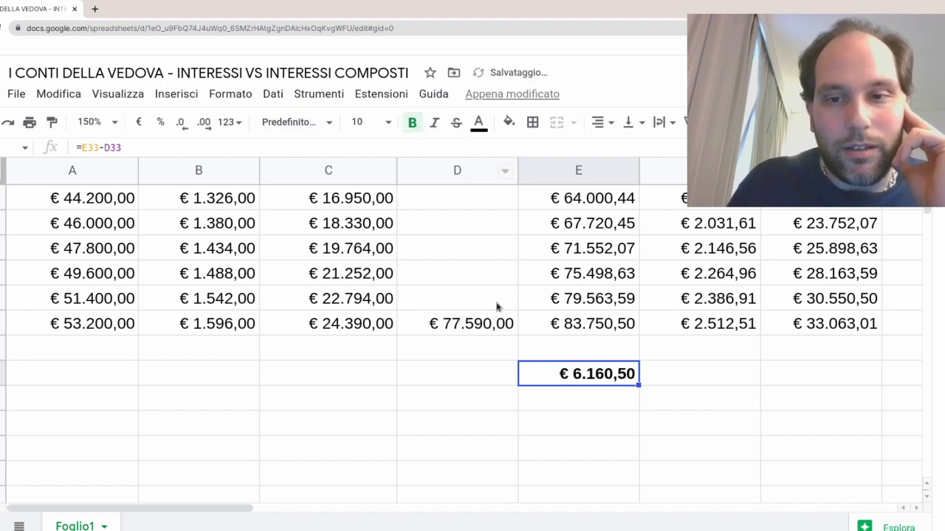
click(443, 375)
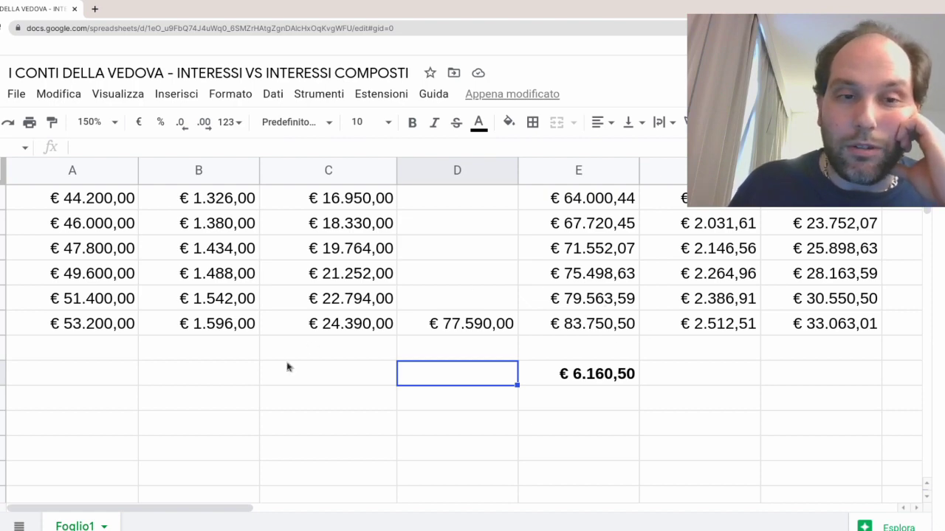
- Set the yearly investment in cell A1 to 2500 and review the final-row totals and difference
scroll(266, 373, up, 10)
click(89, 198)
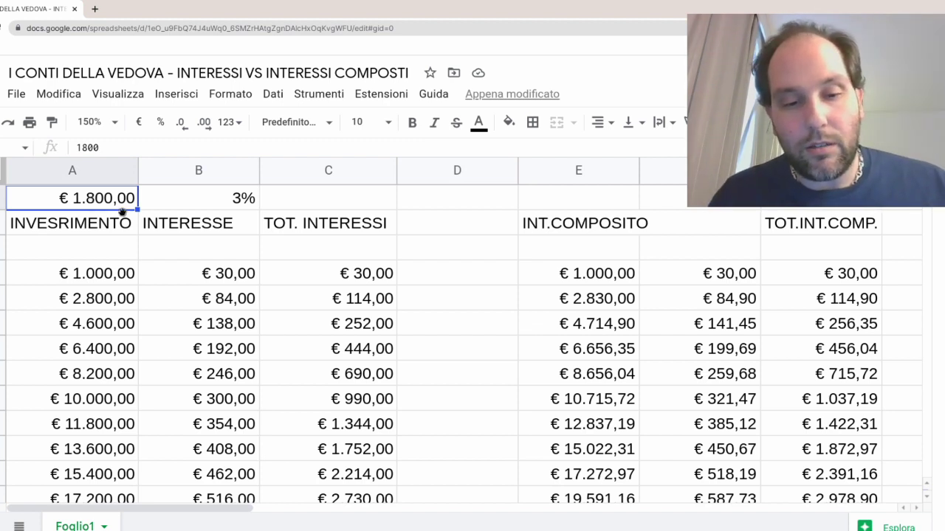
text(2500)
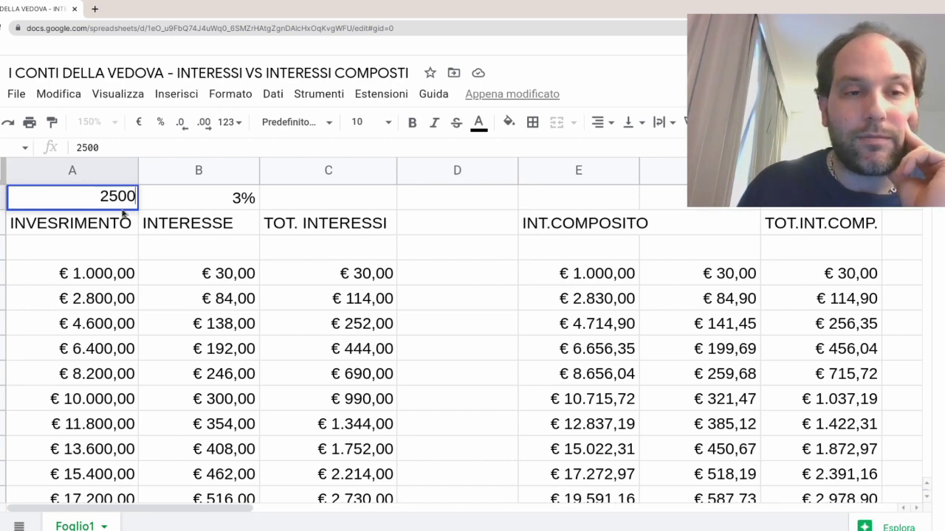
key(Return)
scroll(452, 298, down, 10)
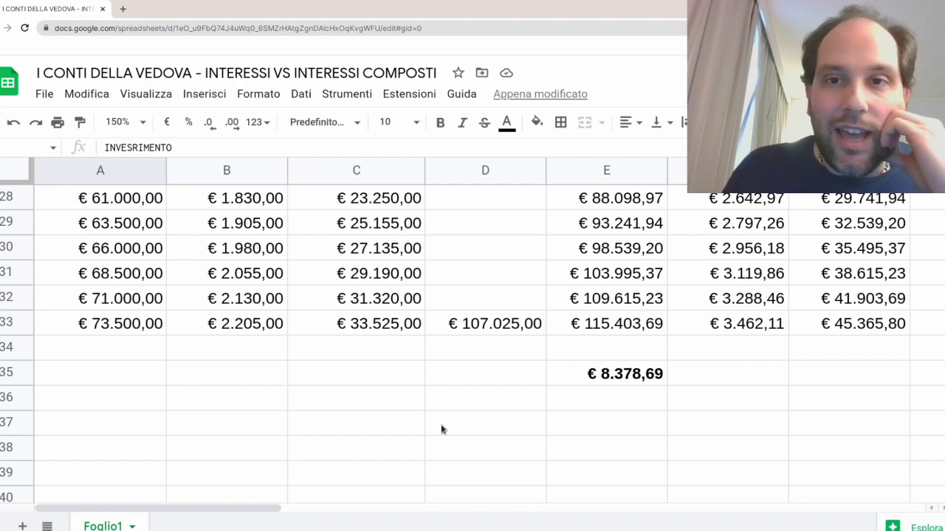
click(389, 442)
- Set the yearly investment in cell A1 to 1000
scroll(387, 447, up, 10)
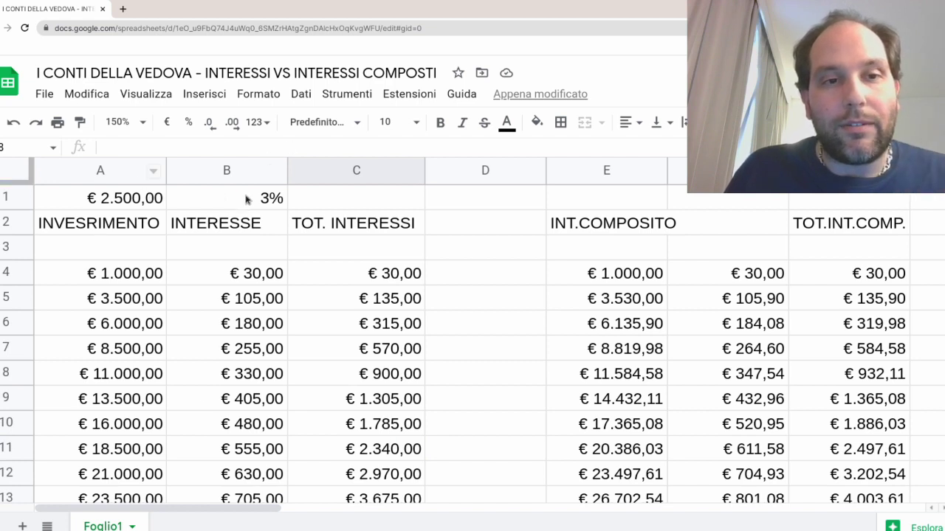
click(117, 200)
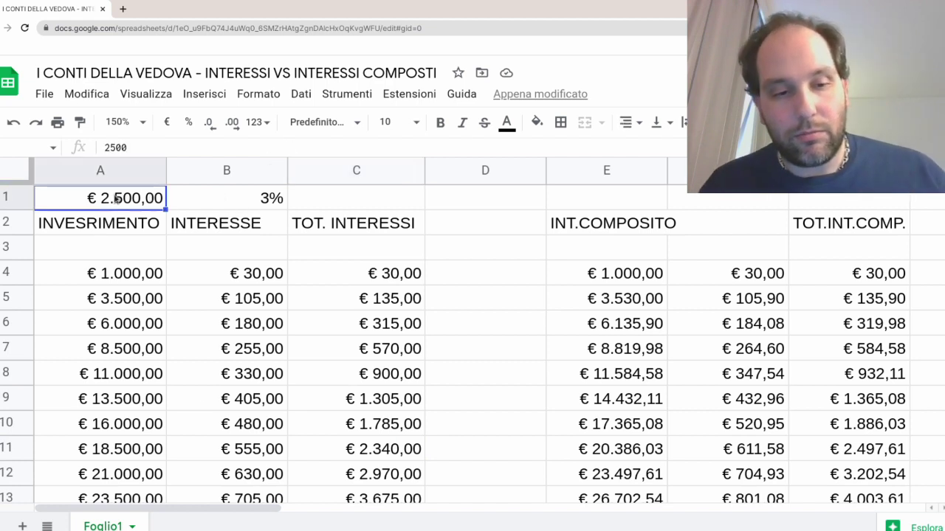
text(1.00)
text(0)
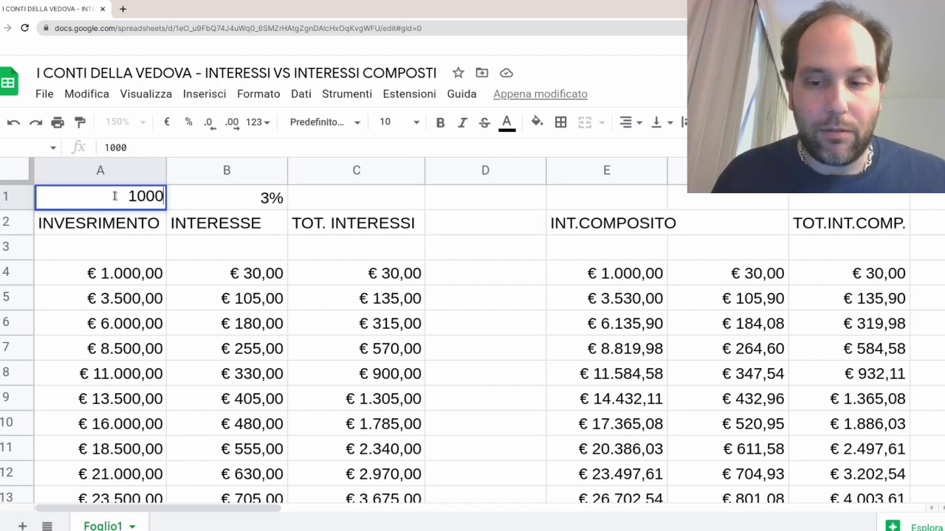
key(Return)
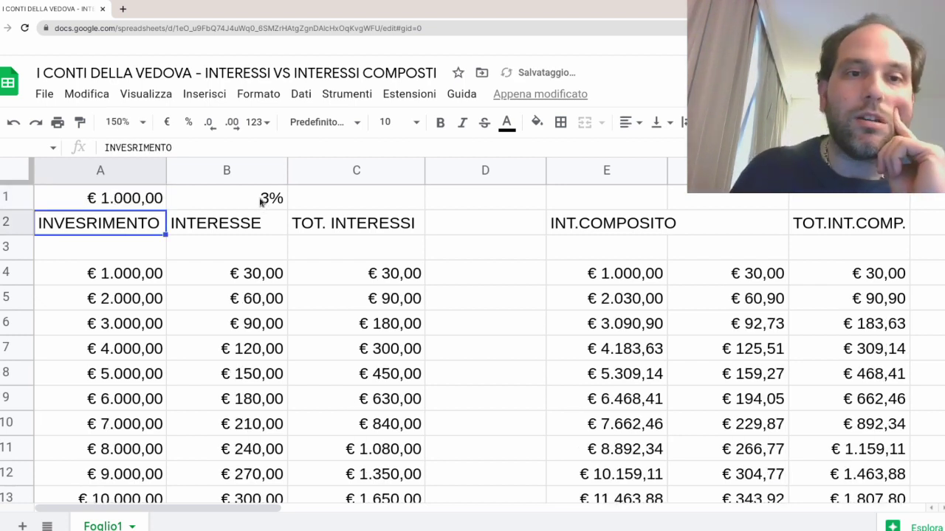
- Set the interest rate in cell B1 to 7%
click(262, 204)
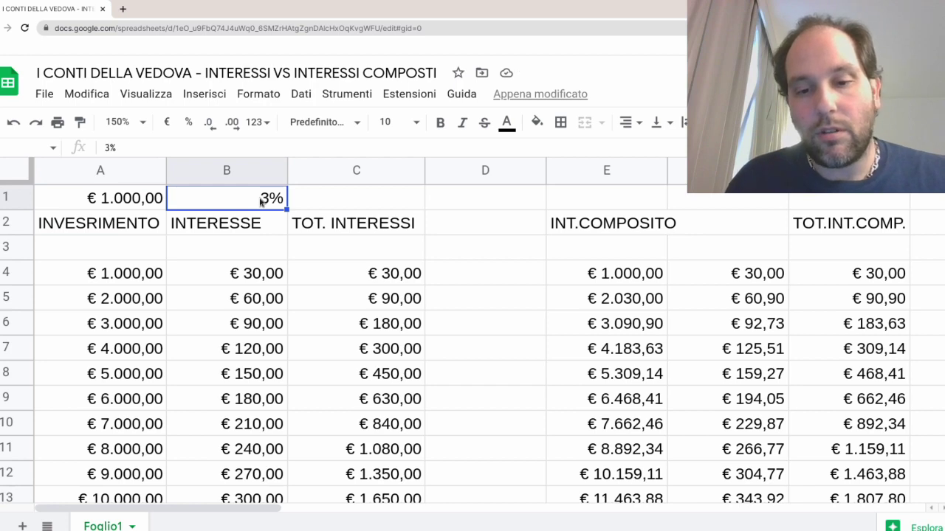
text(7)
key(Return)
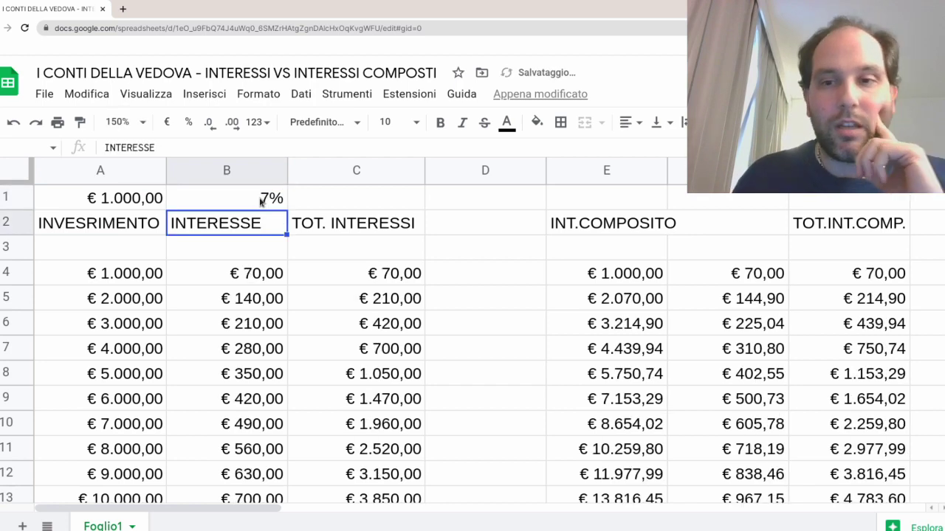
- Examine both tables down to row 33 and compare the final capitals in D33 and E33 with the difference in E35
scroll(484, 344, down, 1)
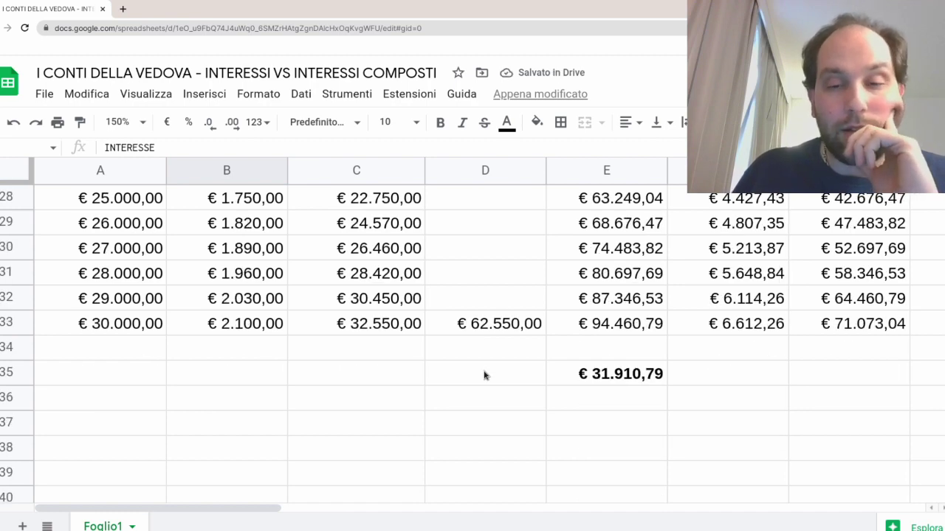
scroll(488, 376, up, 7)
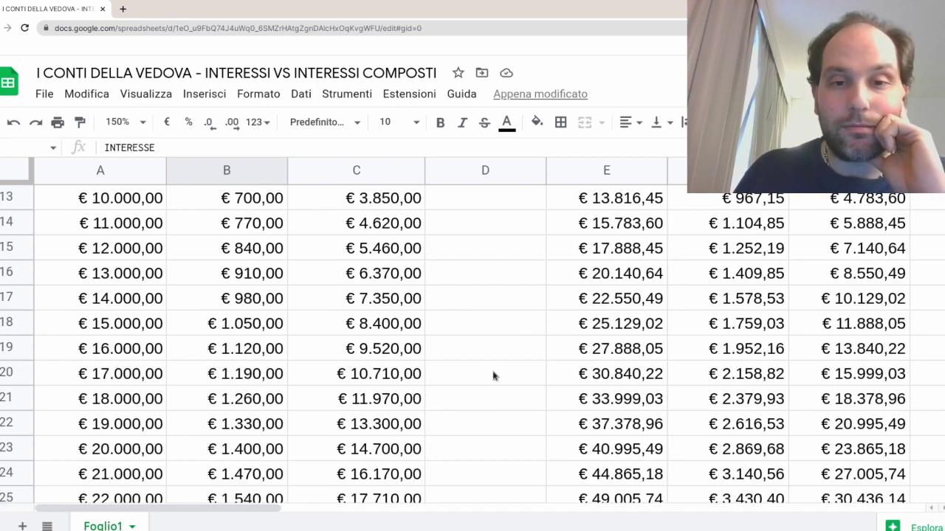
scroll(487, 377, up, 2)
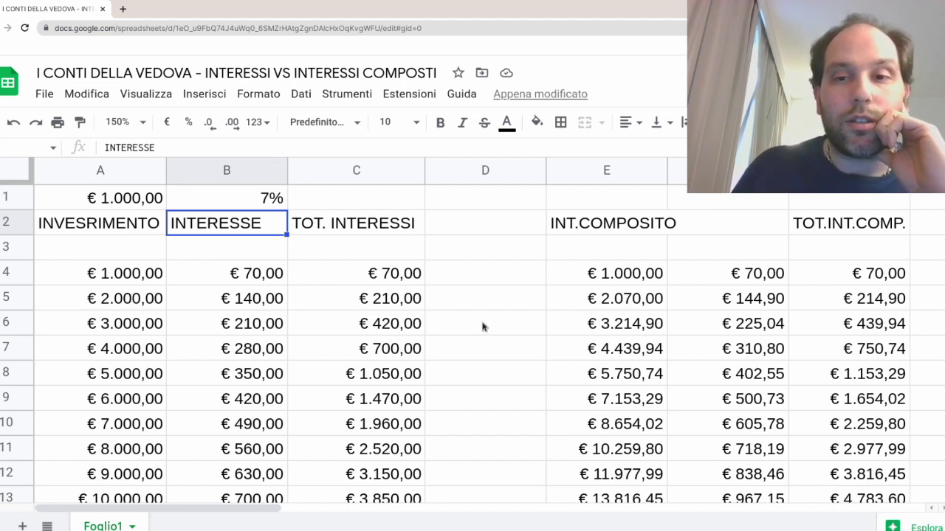
scroll(484, 329, down, 5)
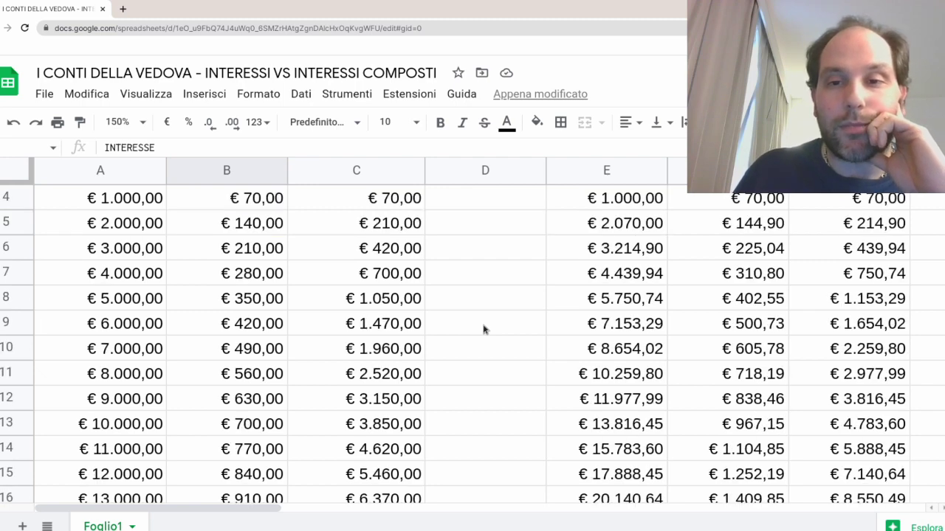
scroll(480, 327, down, 4)
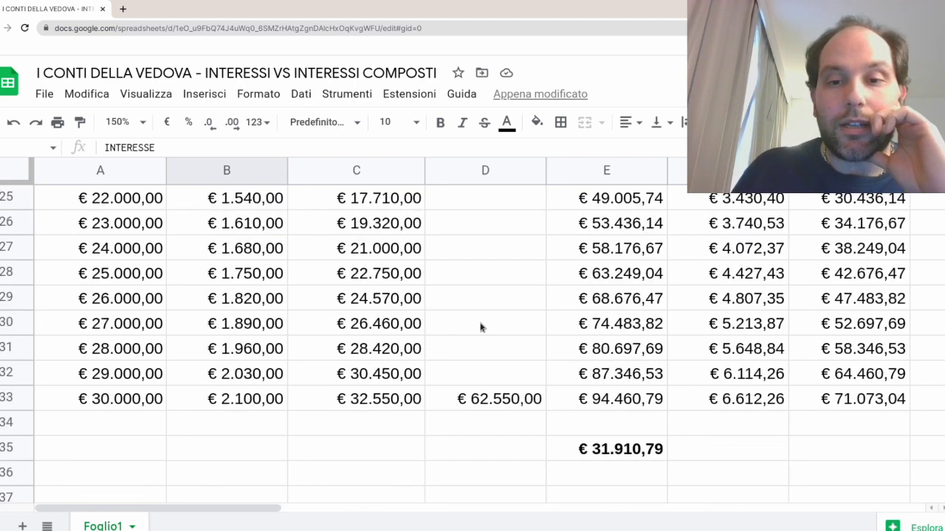
click(603, 374)
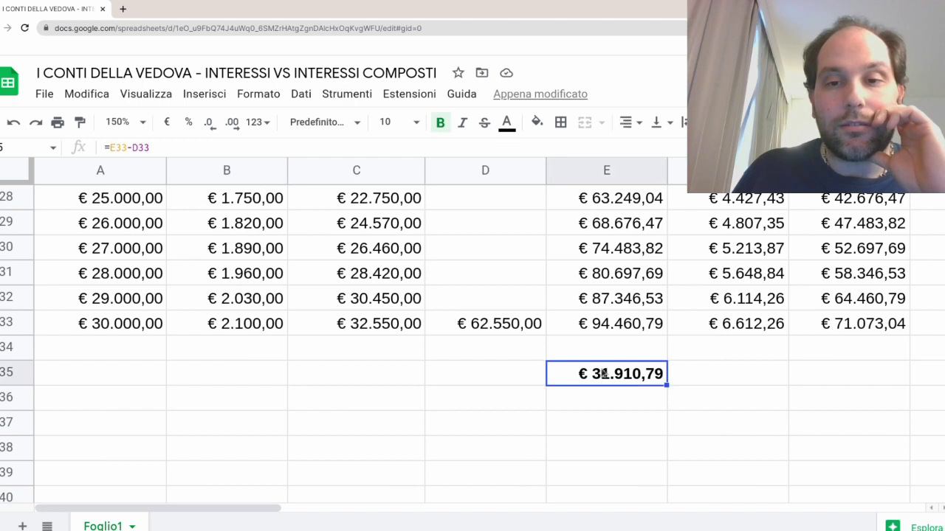
click(480, 331)
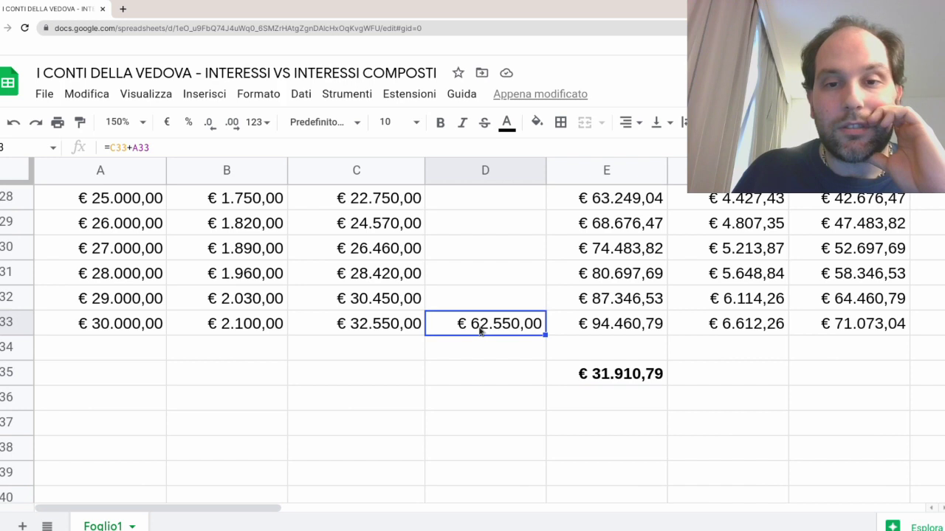
click(594, 328)
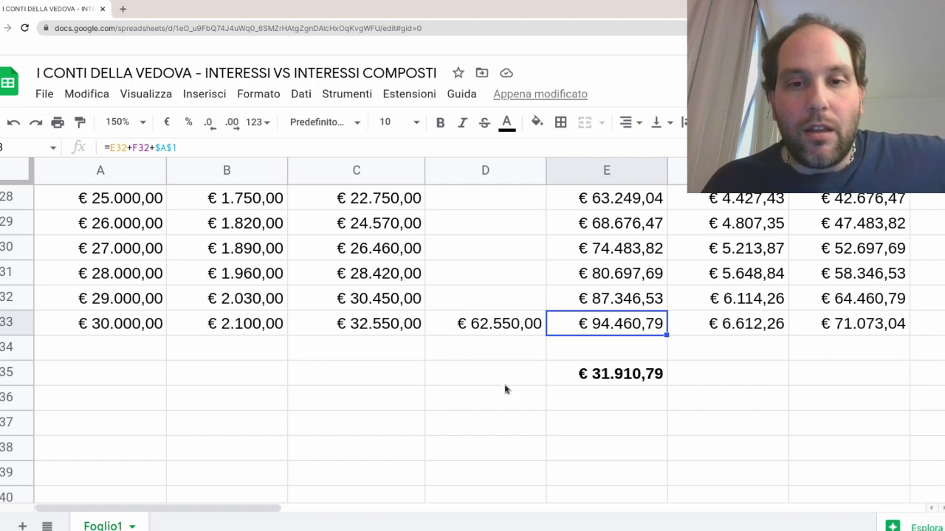
- Set the interest rate in cell B1 to 3%
scroll(491, 391, up, 9)
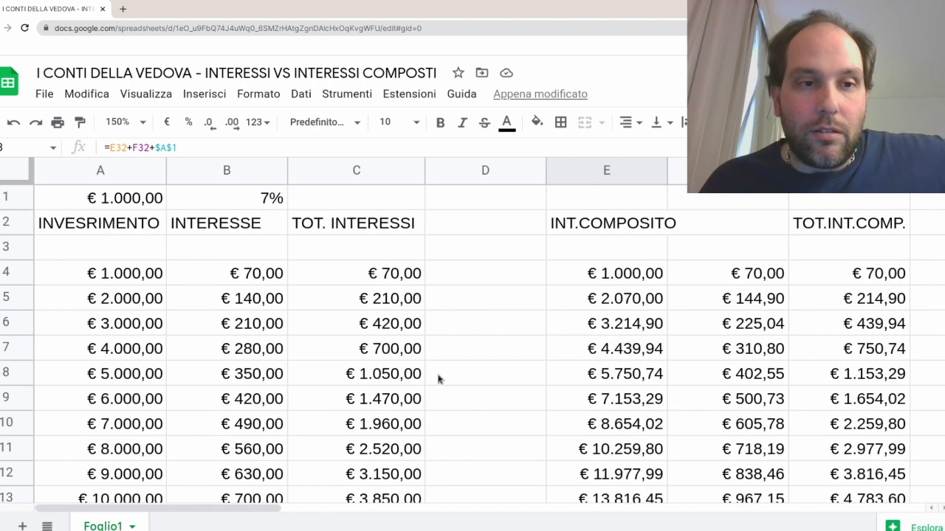
click(109, 204)
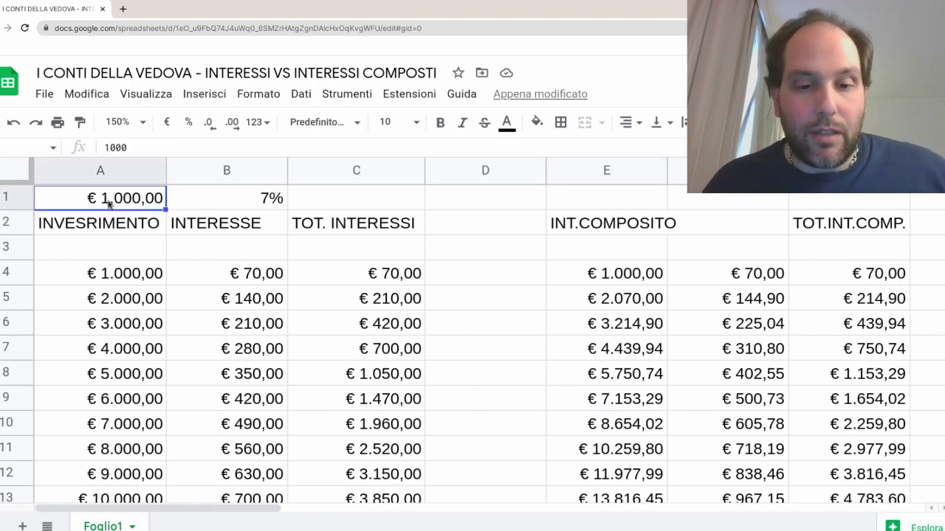
click(256, 196)
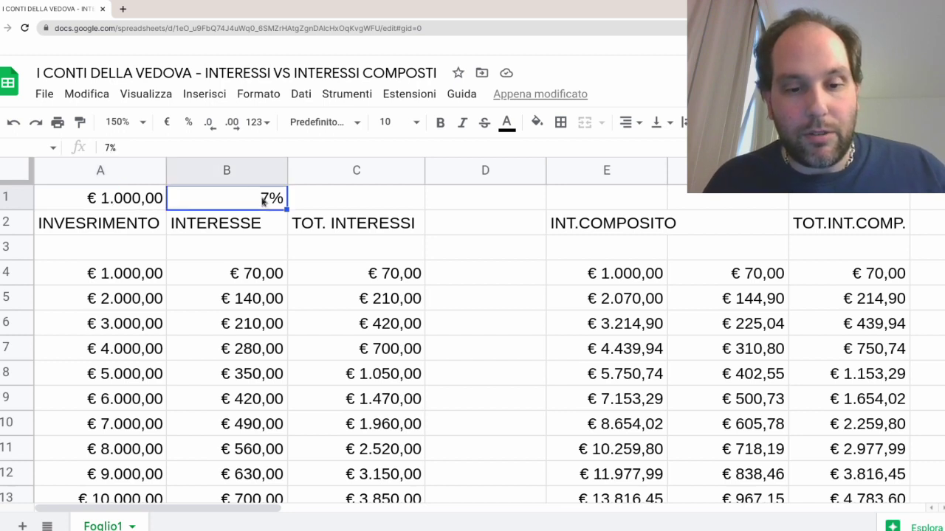
text(3)
key(Return)
- Set the yearly investment in cell A1 to 5000 and review the final-row totals and difference
click(156, 200)
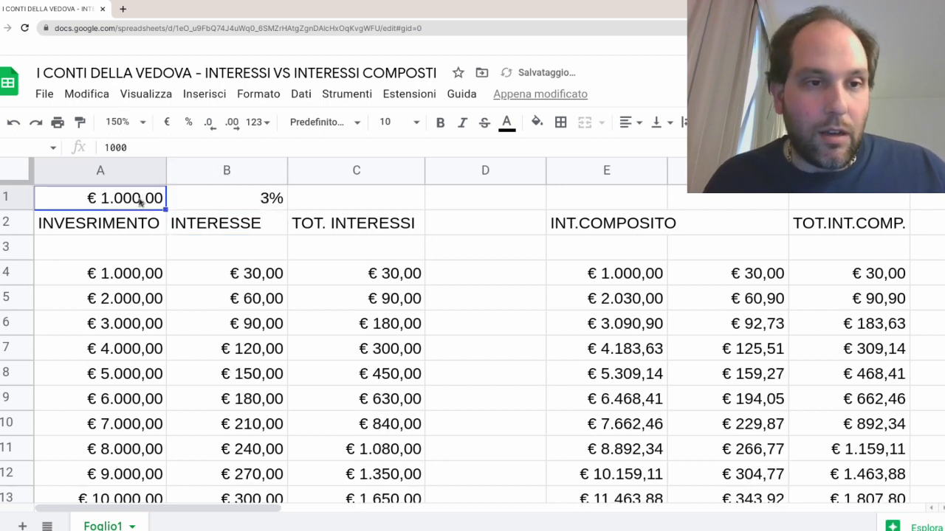
text(5.00)
text(0)
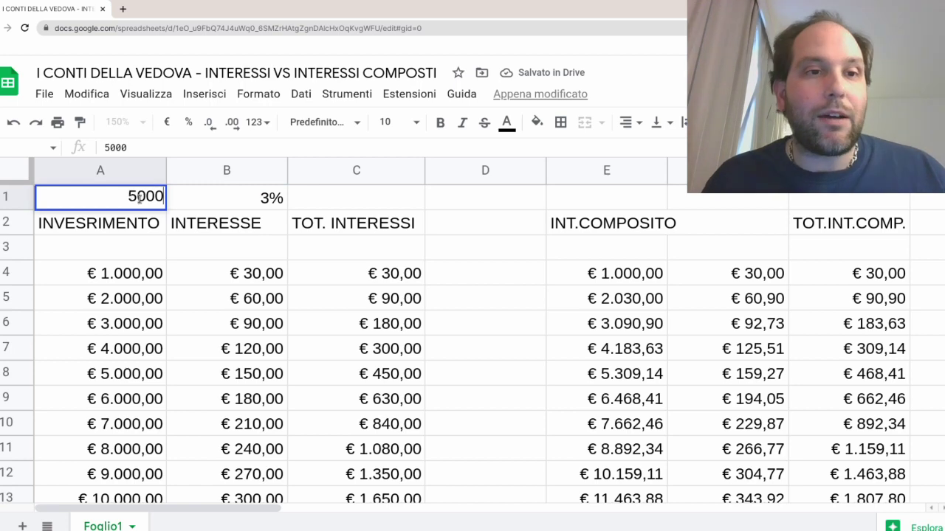
key(Return)
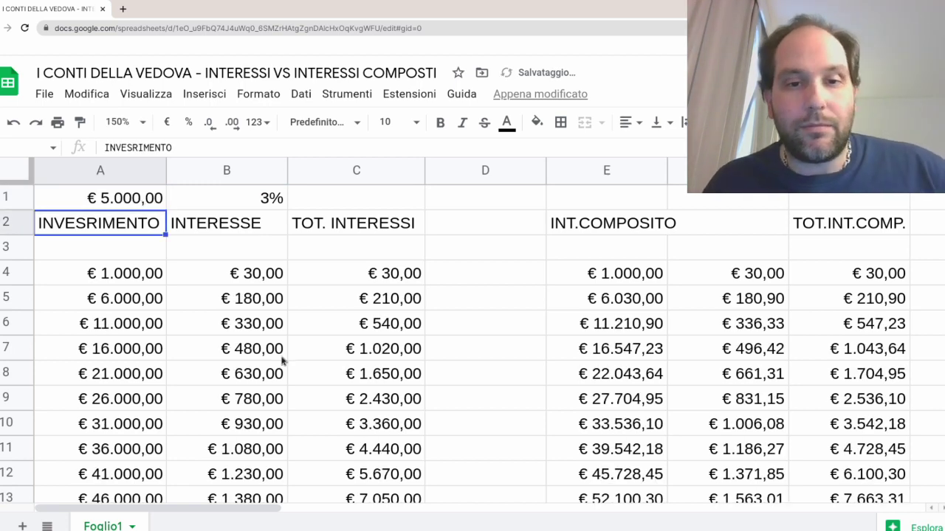
scroll(281, 361, down, 10)
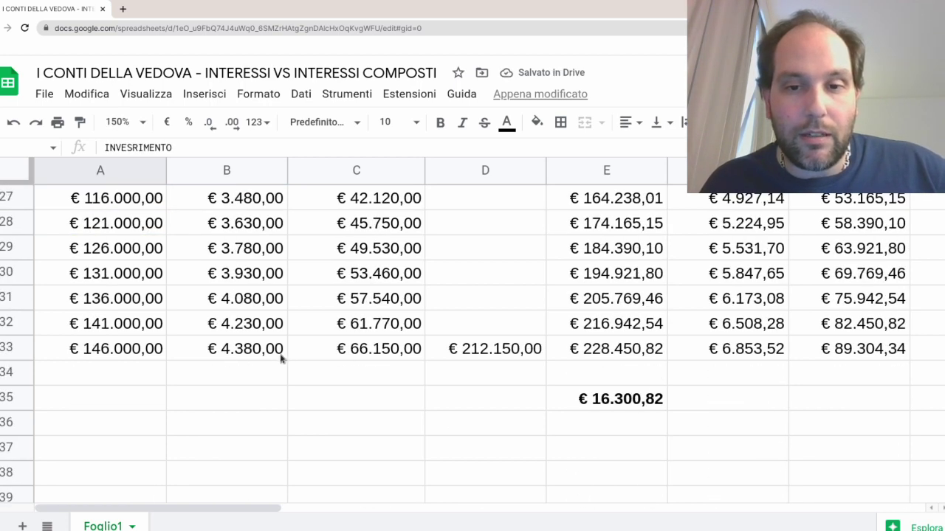
- Examine the final capitals in D33 and E33, the last-year interest in B33 and F33, and the difference formula in E35
scroll(295, 352, up, 7)
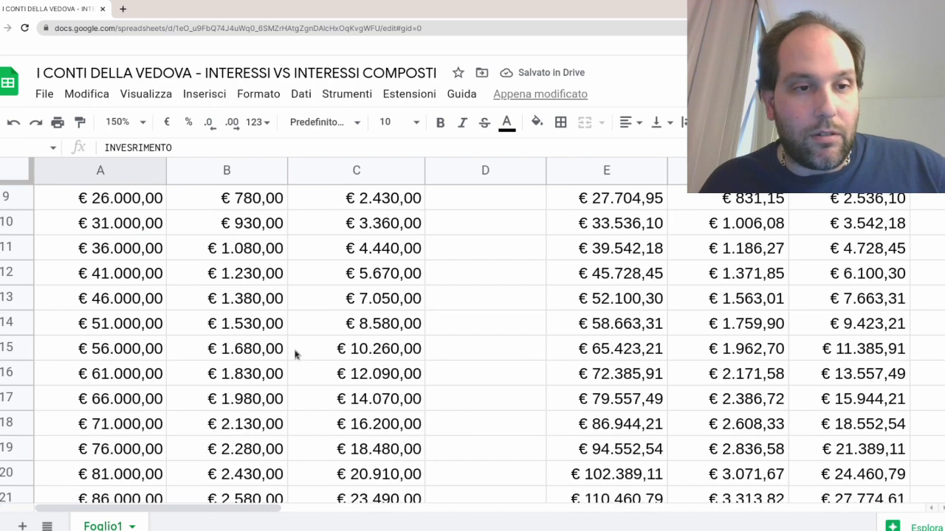
scroll(296, 352, down, 7)
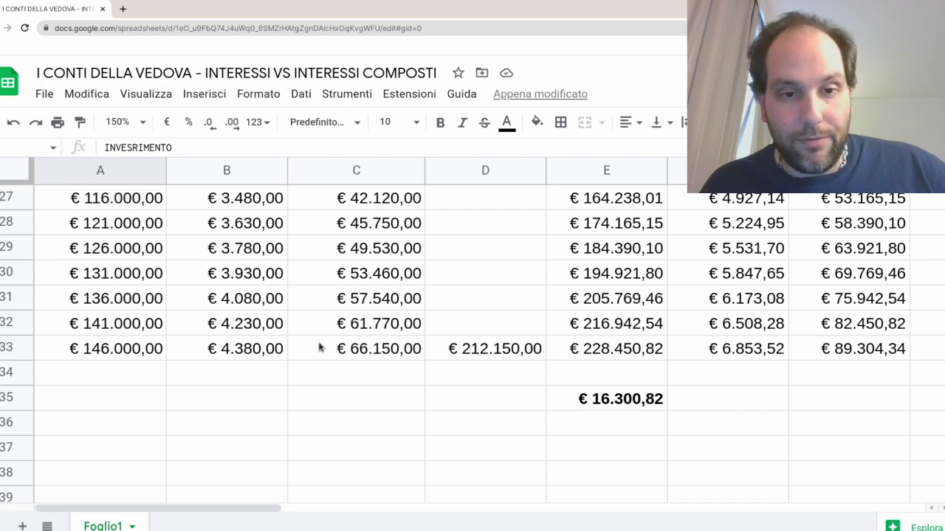
click(516, 353)
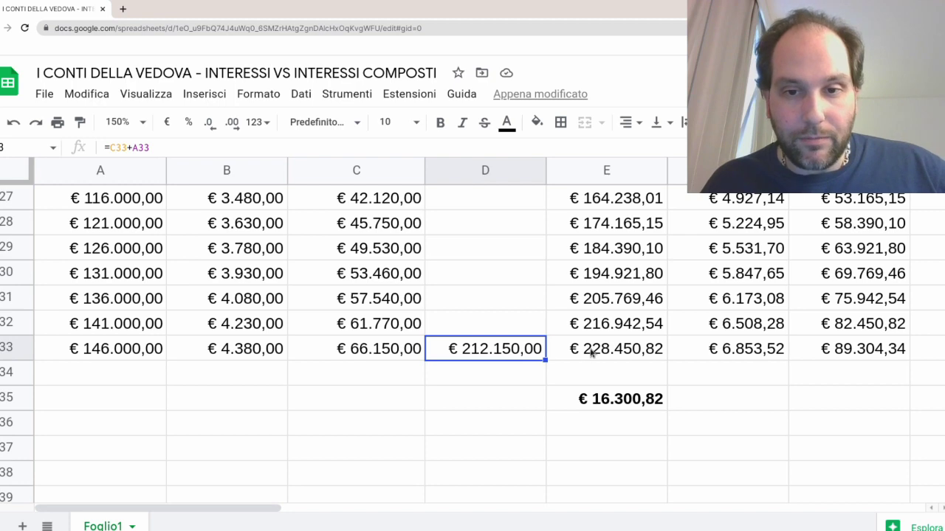
click(592, 355)
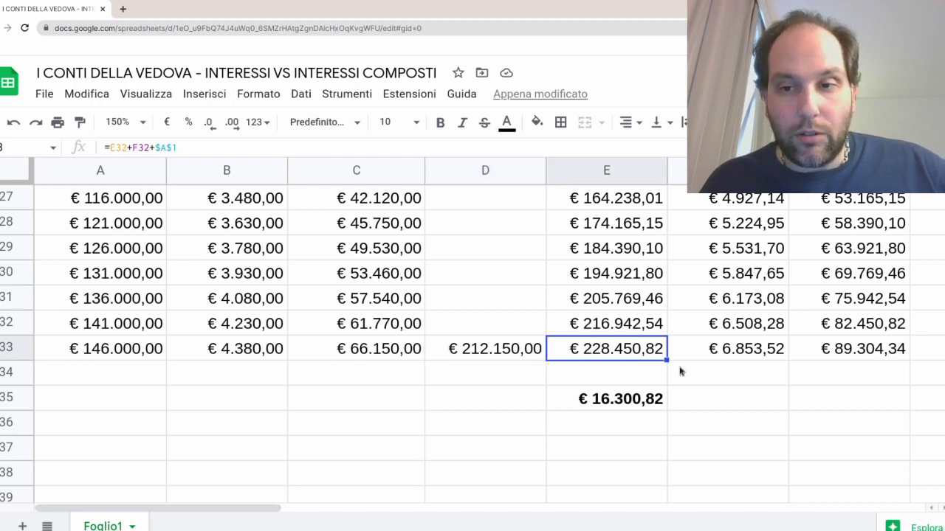
scroll(678, 368, up, 8)
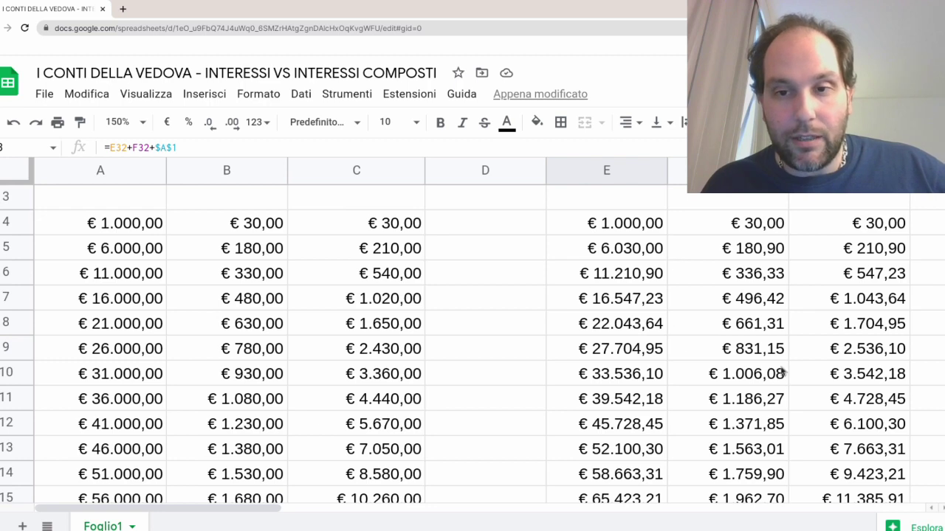
scroll(738, 432, down, 7)
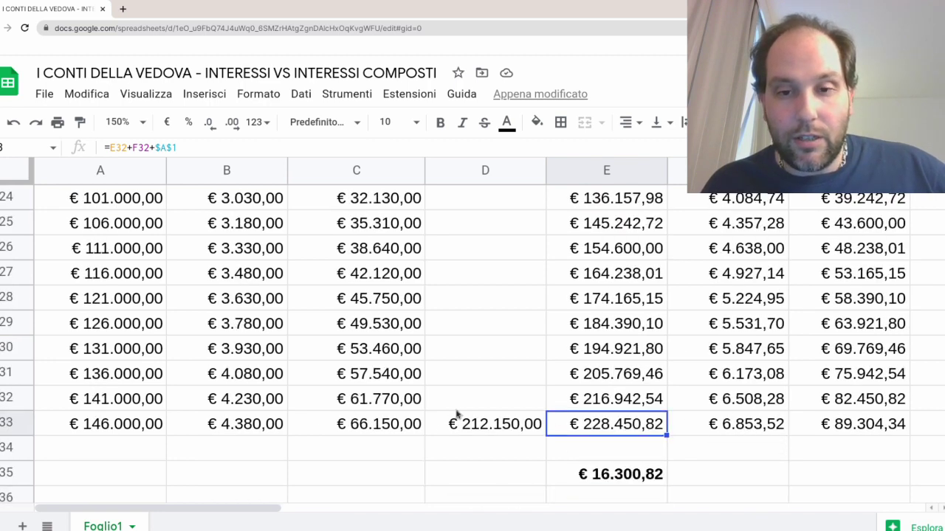
scroll(761, 326, up, 3)
scroll(763, 323, down, 3)
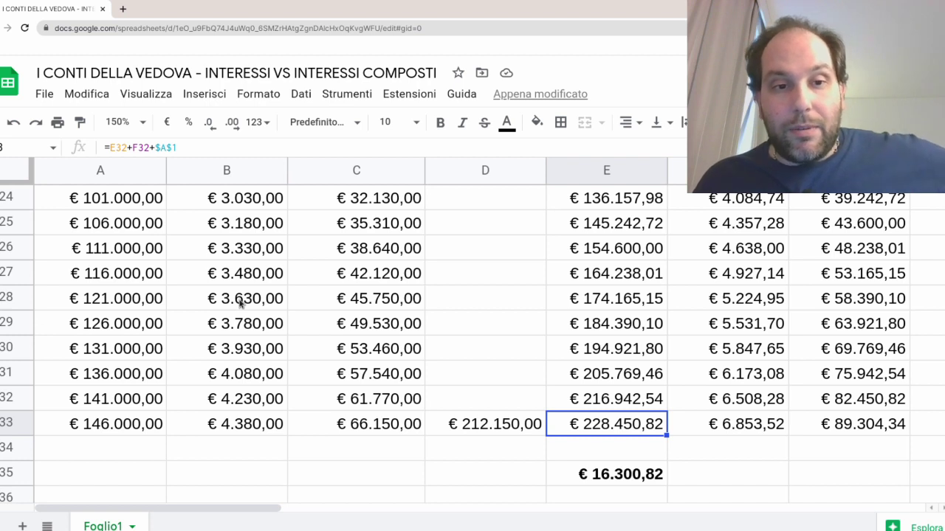
click(237, 326)
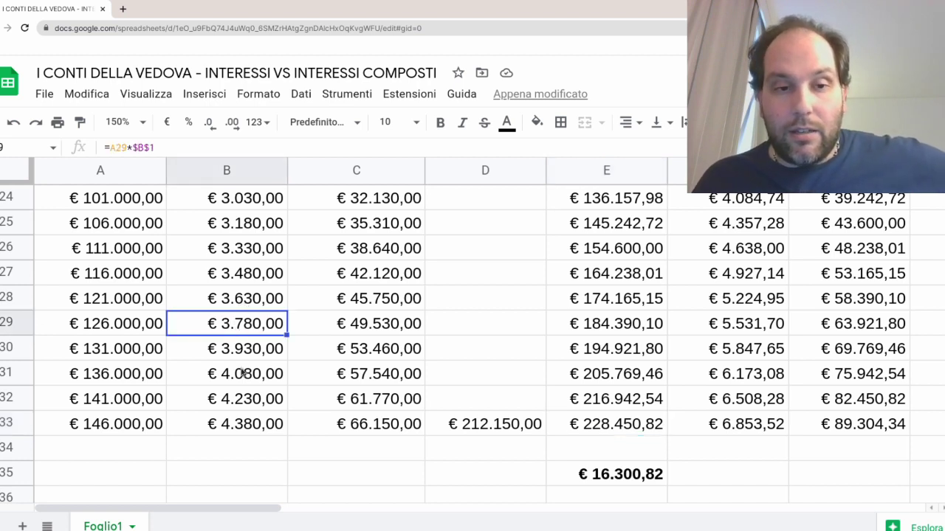
click(245, 427)
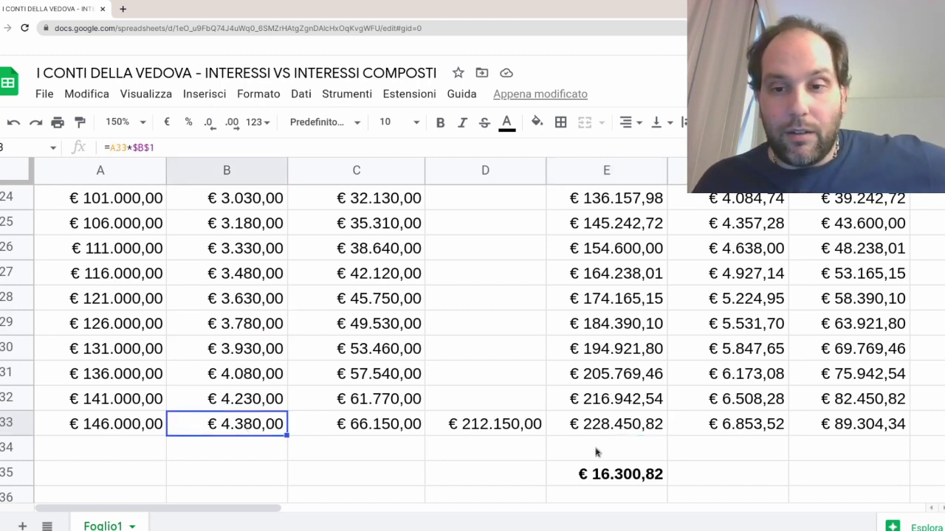
click(723, 428)
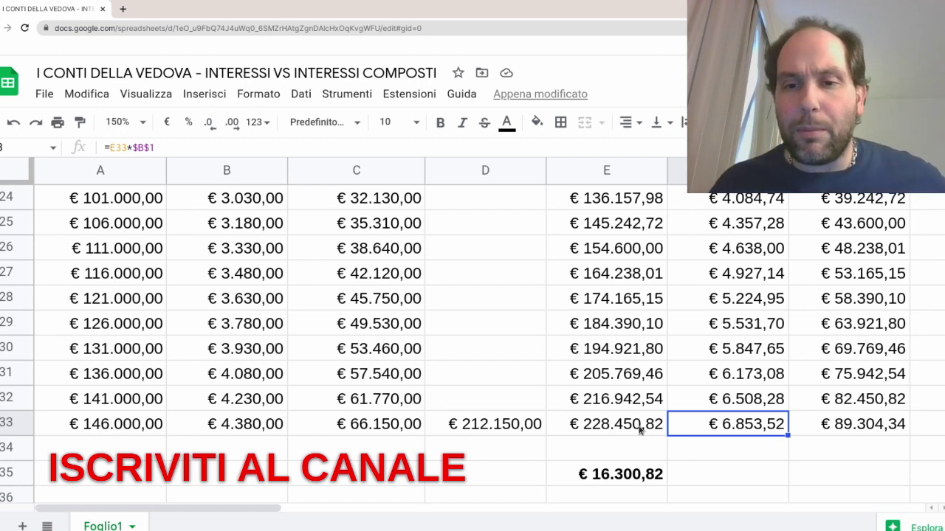
click(631, 479)
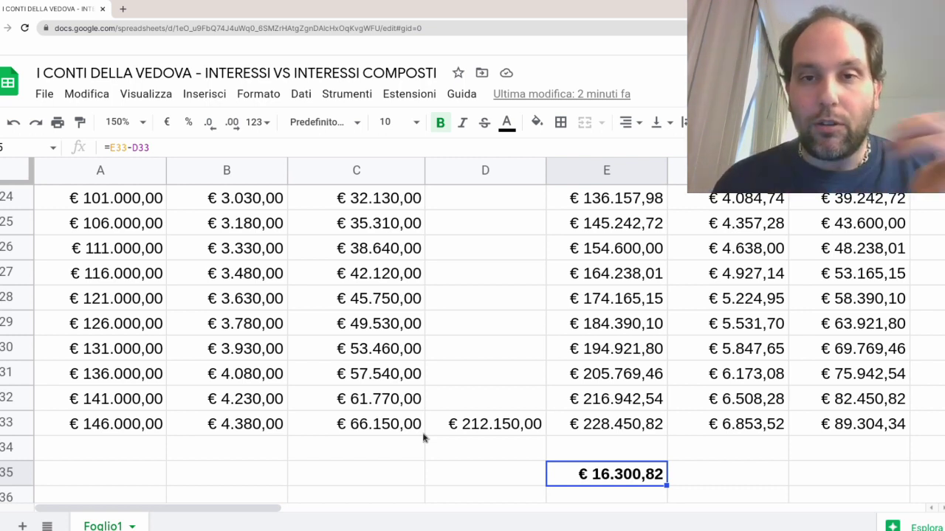
- Set the interest rate in cell B1 to 7% and review the row 33 totals and the difference in E35
scroll(429, 457, up, 8)
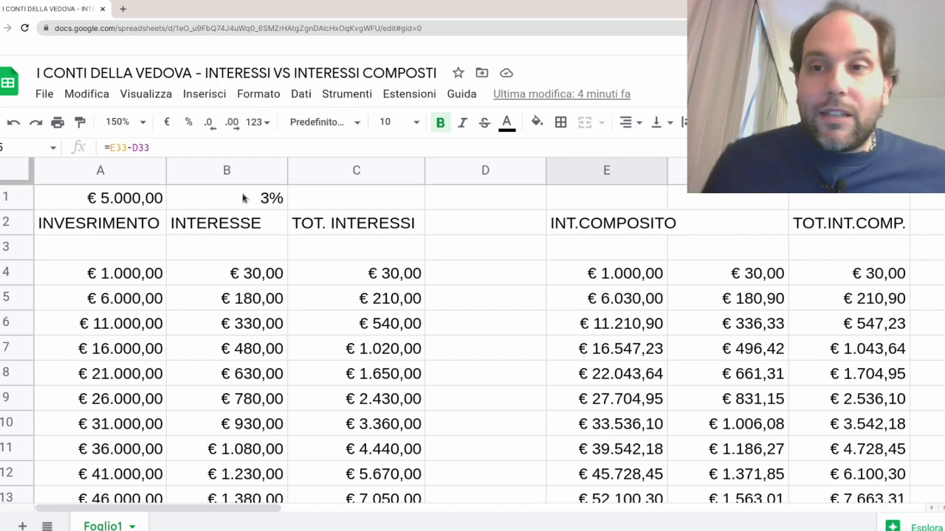
click(258, 197)
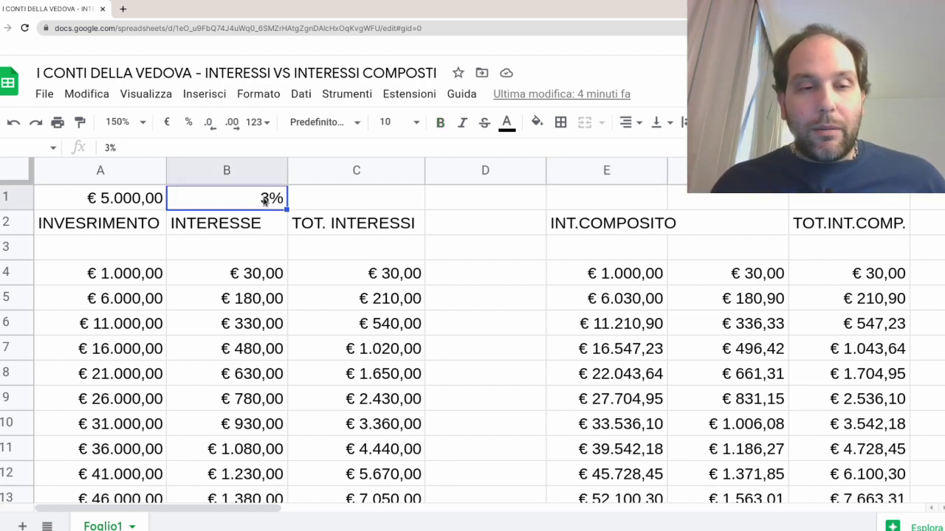
click(127, 199)
click(254, 201)
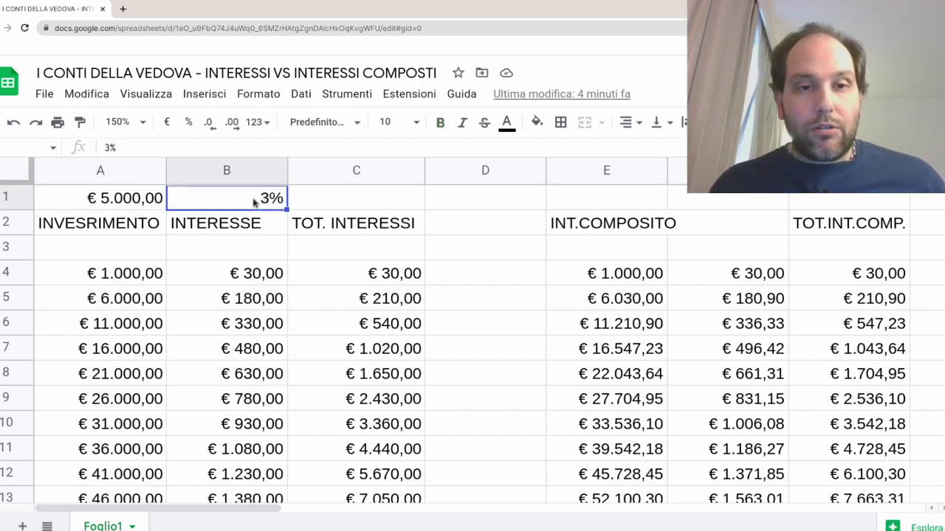
text(7)
key(Return)
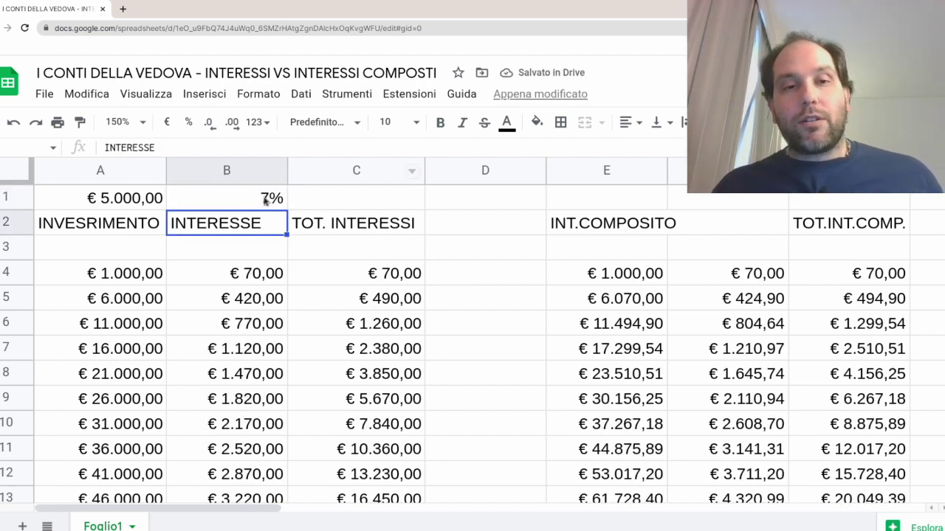
click(265, 201)
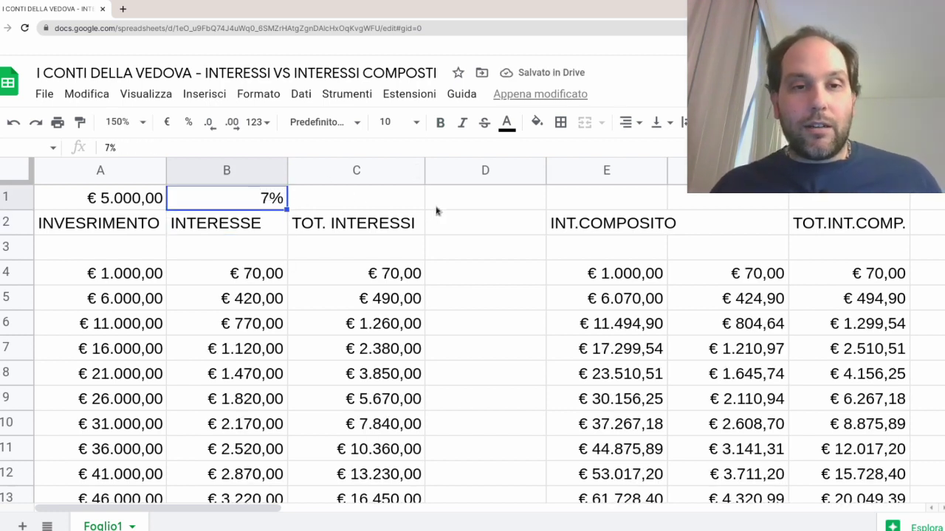
click(511, 295)
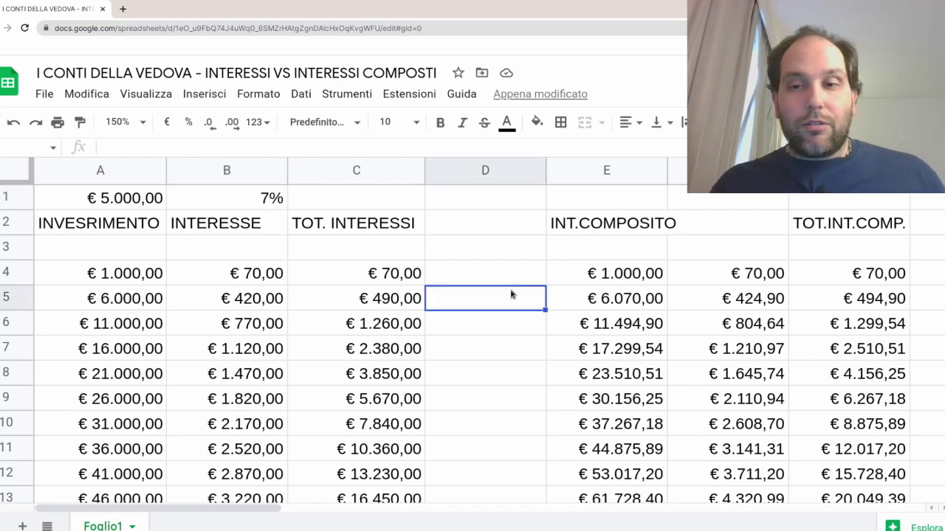
scroll(511, 294, down, 8)
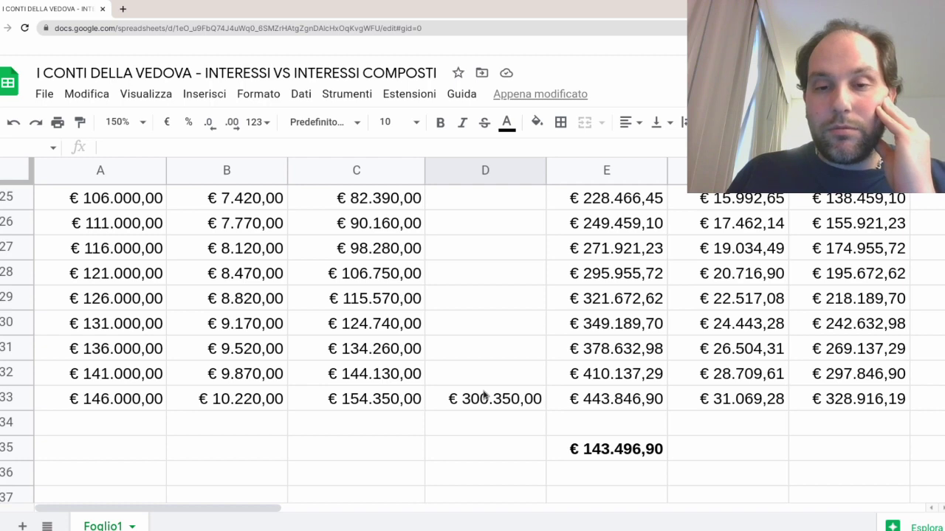
- Set the yearly investment in cell A1 to €1.000,00
scroll(483, 395, up, 10)
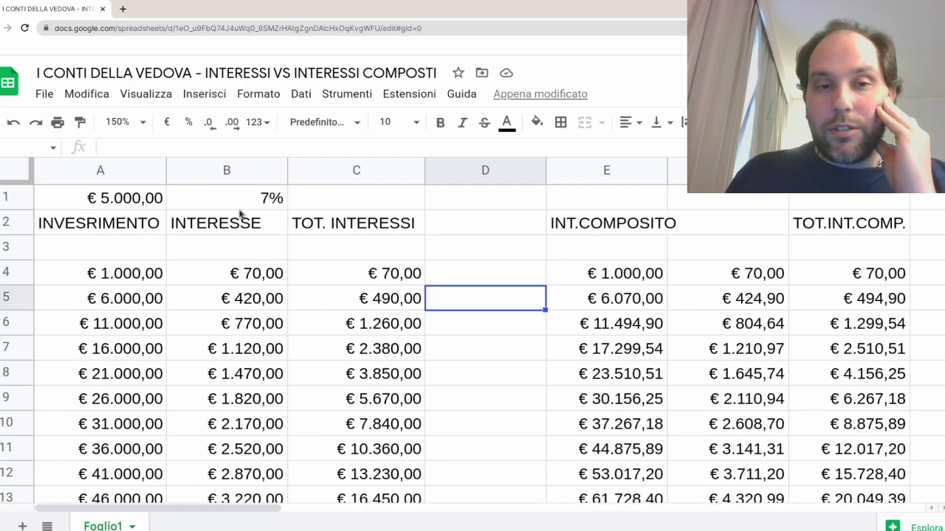
click(99, 198)
text(1)
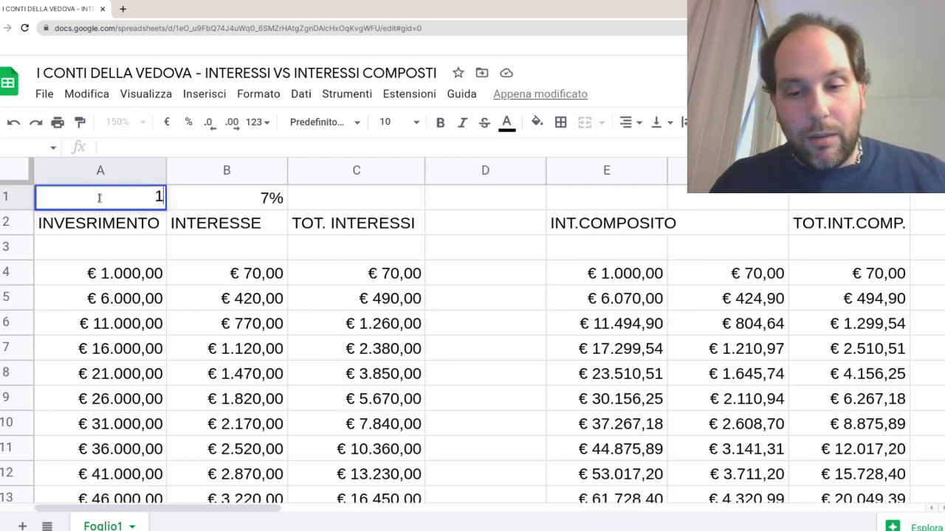
text(.00000)
key(Return)
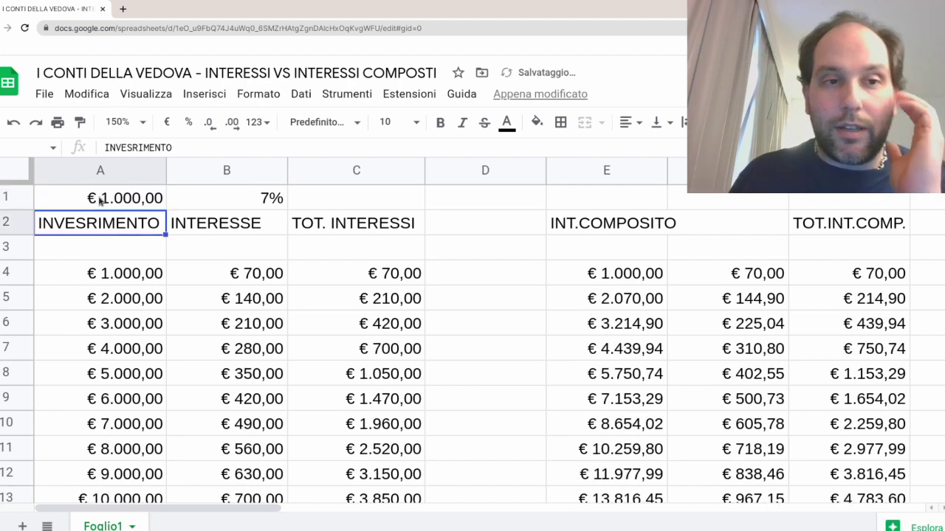
- Set the interest rate in cell B1 to 12% and review the final capitals in row 33 and their difference
click(259, 204)
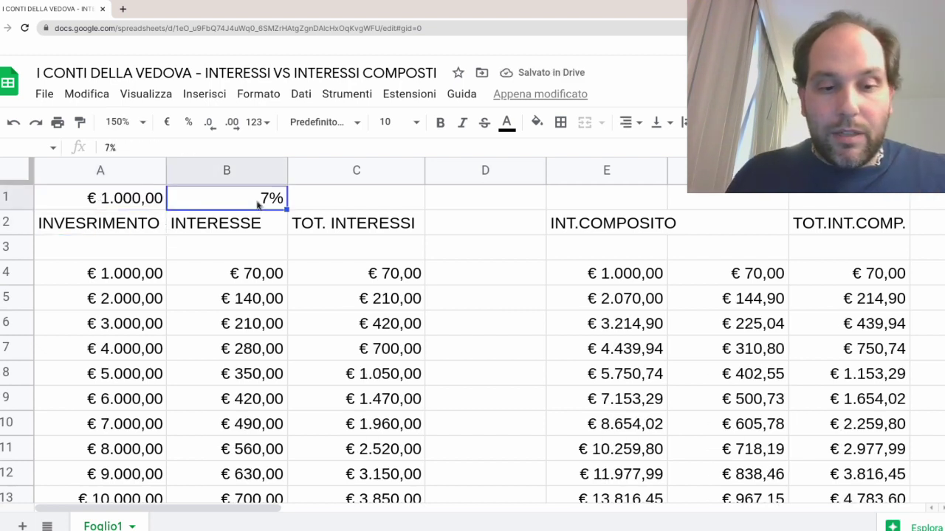
text(12)
key(Return)
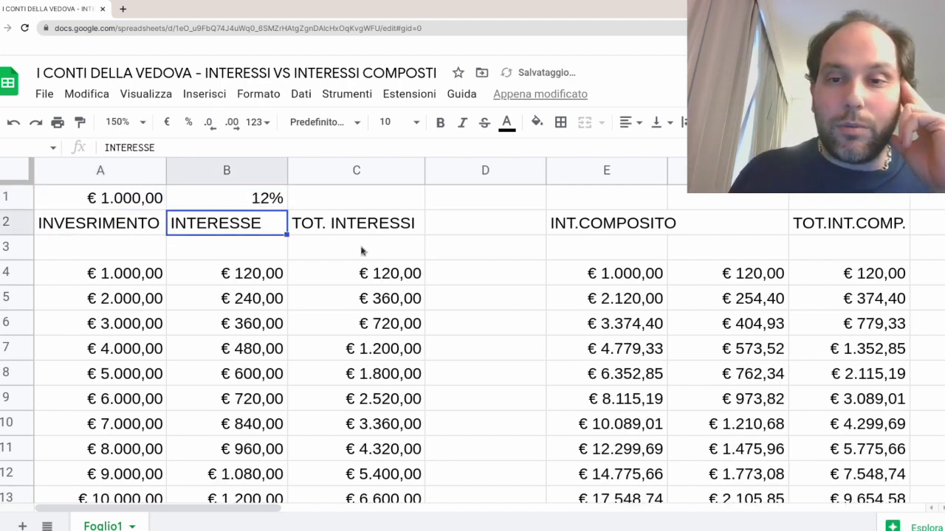
scroll(530, 323, down, 10)
scroll(523, 342, up, 2)
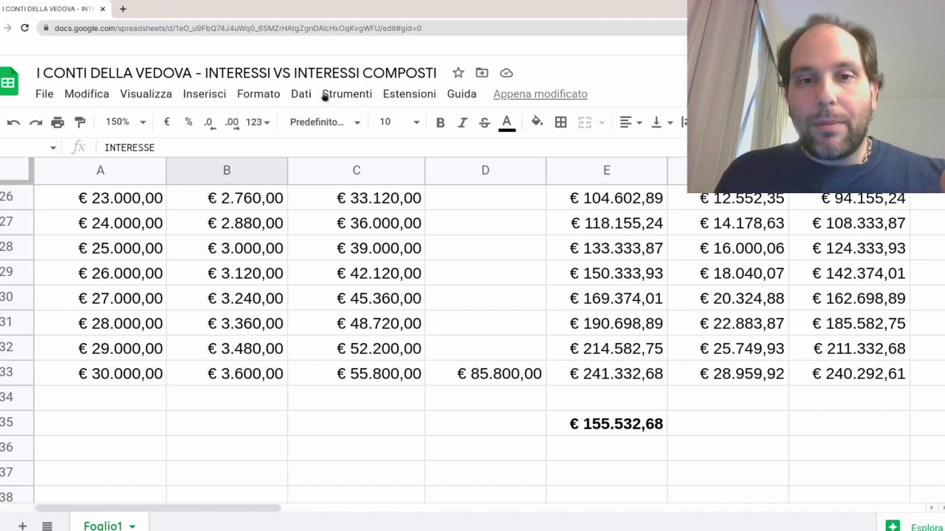
- Set the interest rate in cell B1 to 3% and compare the simple and compound tables down to the difference in E35
scroll(411, 319, up, 8)
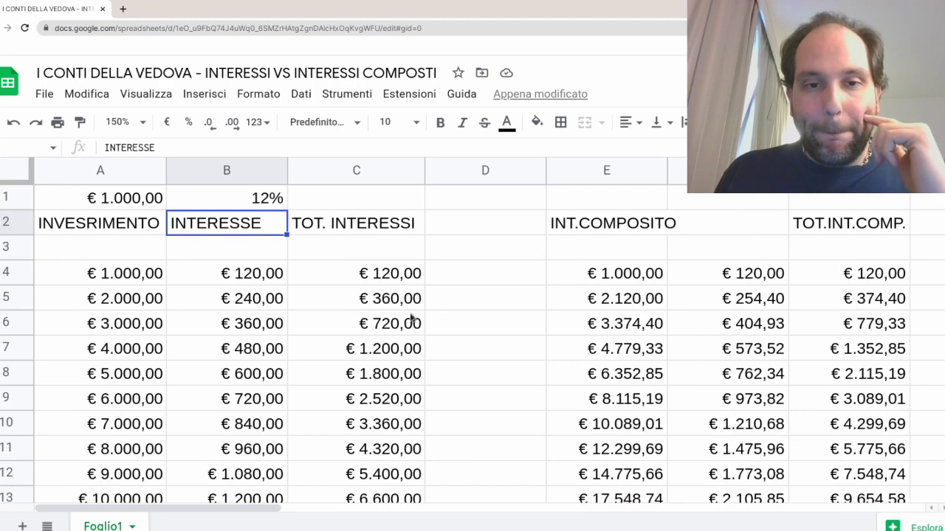
click(239, 203)
text(3)
key(Return)
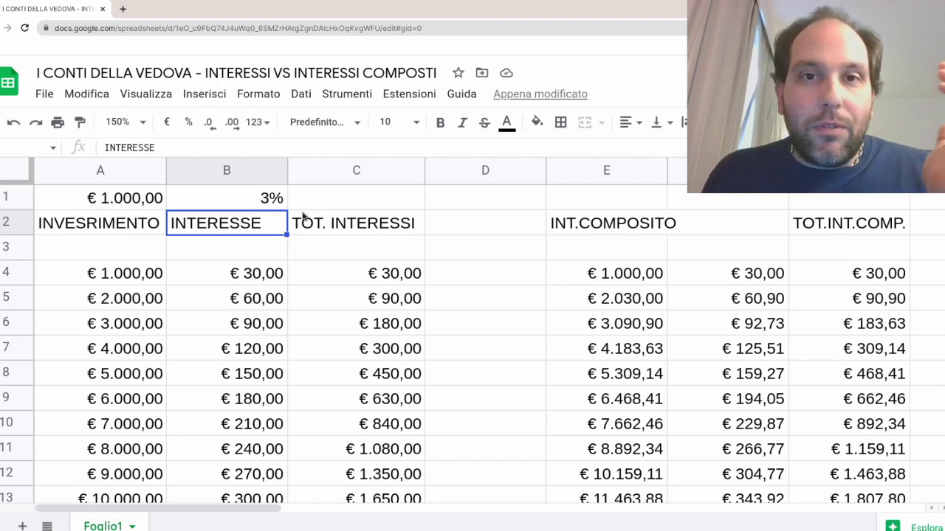
scroll(309, 251, down, 2)
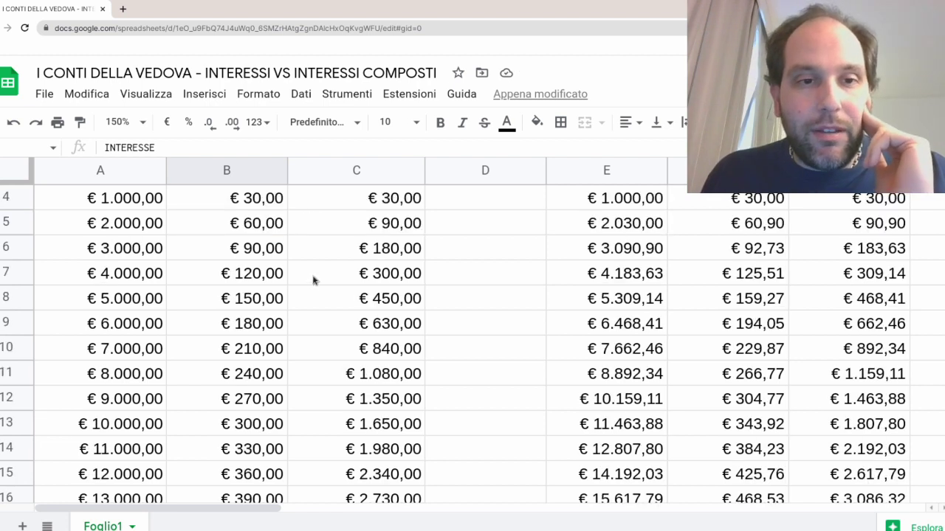
scroll(313, 278, up, 2)
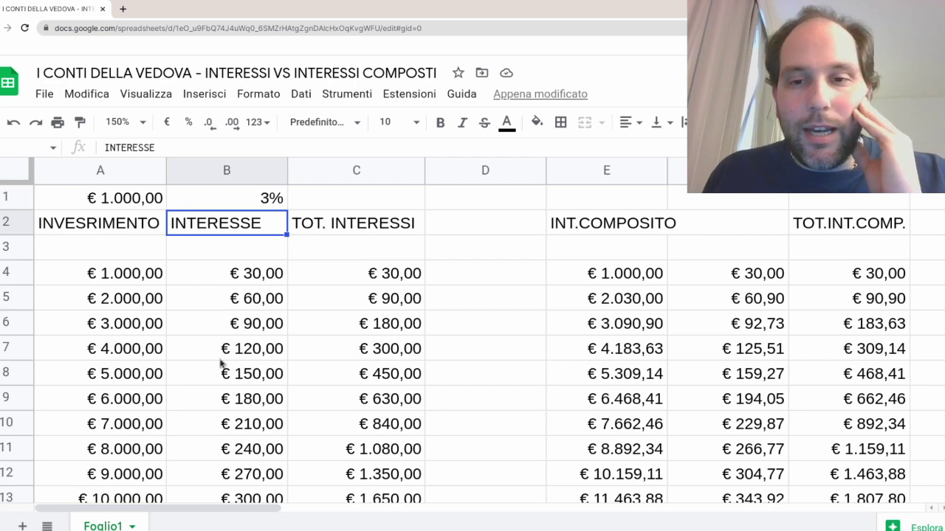
scroll(451, 344, down, 11)
scroll(451, 344, up, 2)
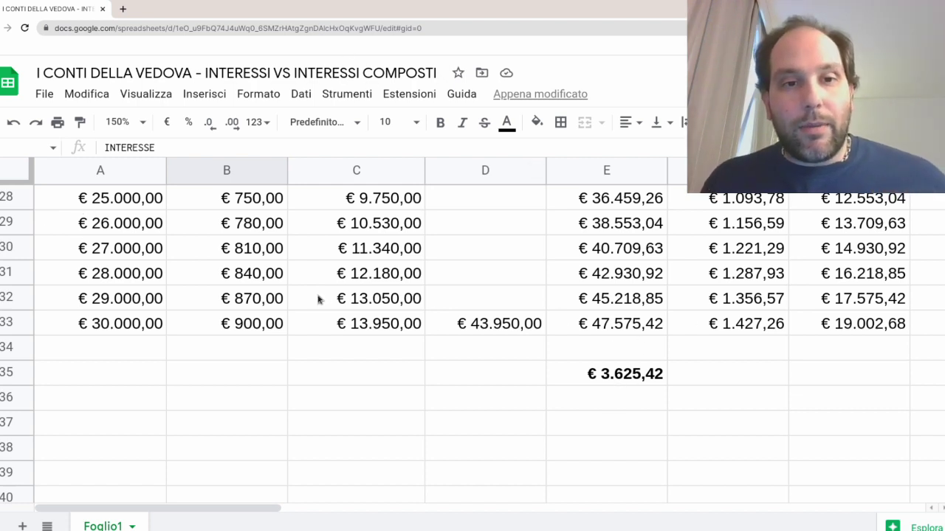
scroll(321, 300, up, 9)
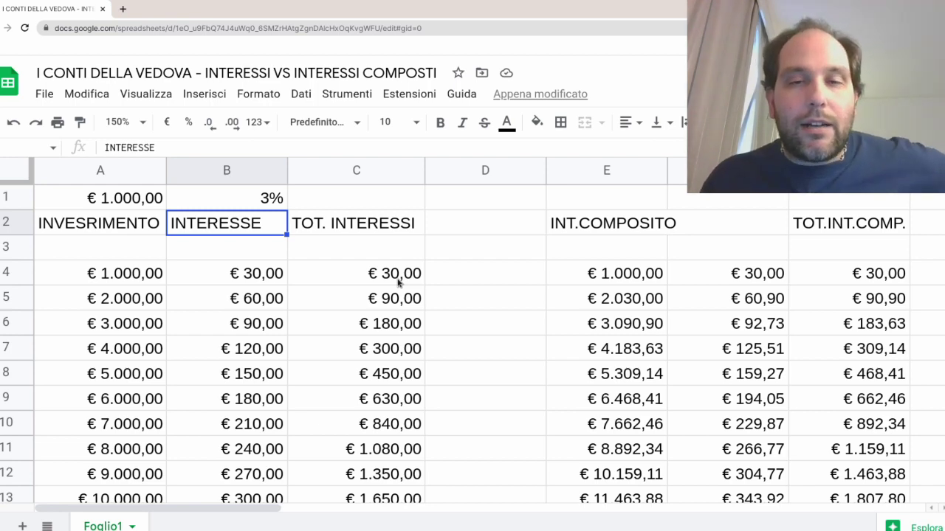
scroll(381, 344, down, 8)
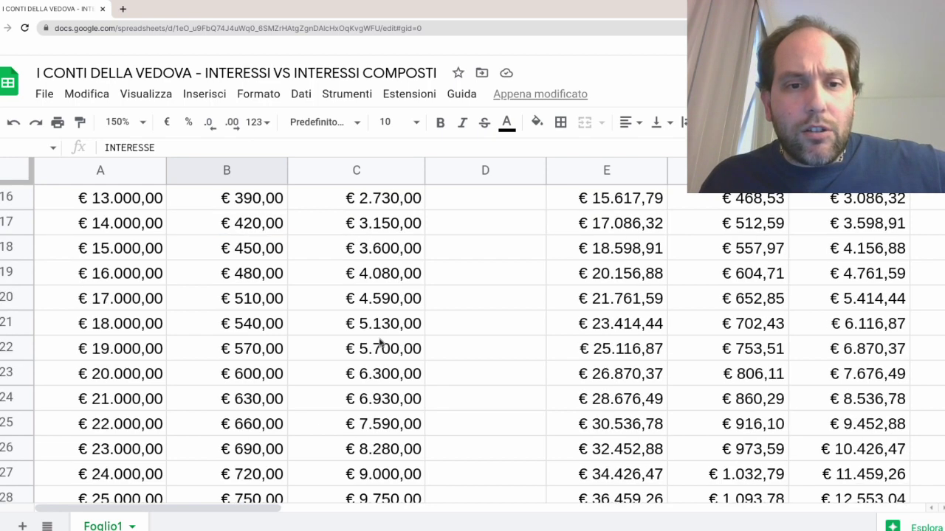